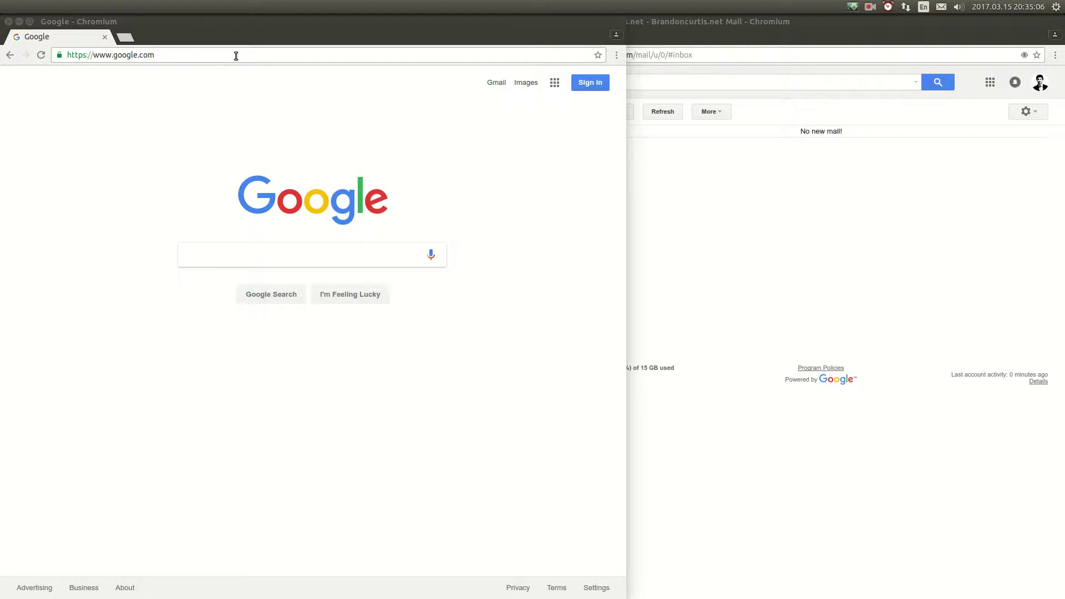
# Step: Go to indivisibleberkeley.org and open its Contact page from the site menu
pyautogui.click(236, 56)
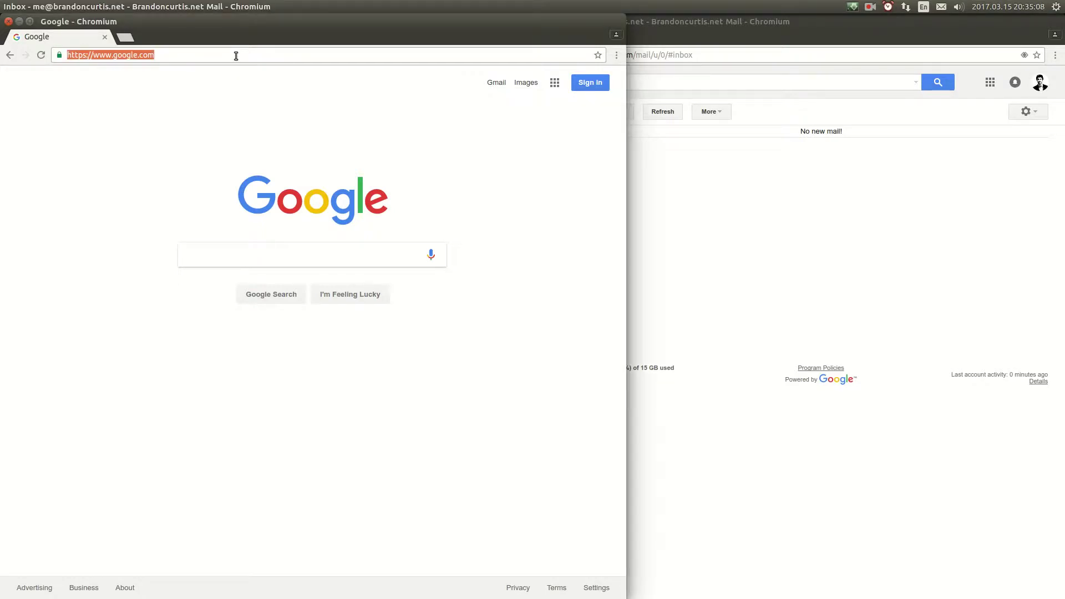
pyautogui.write('indivisib')
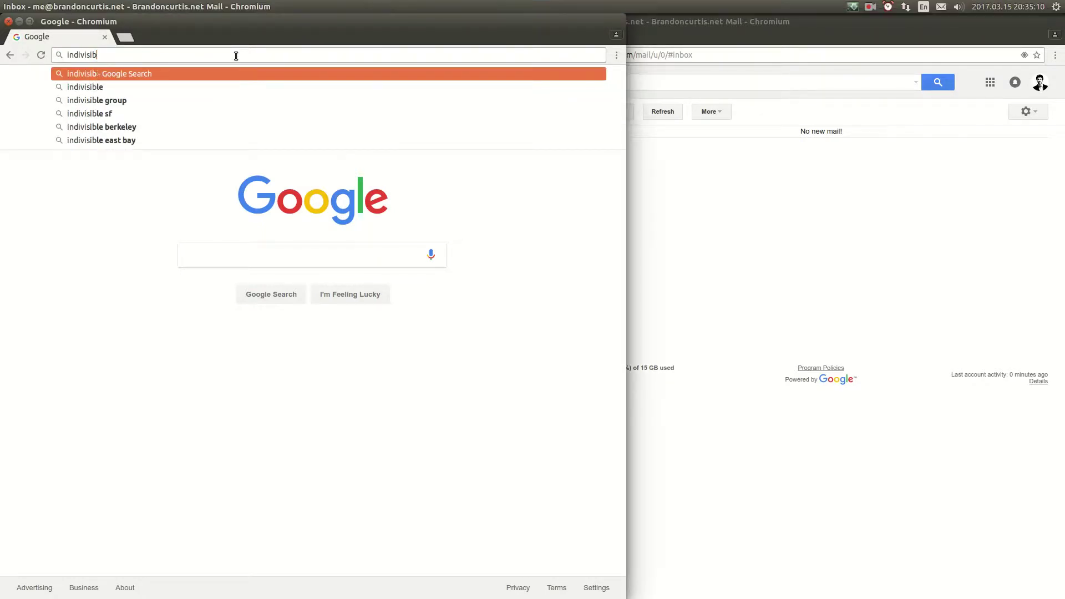
pyautogui.write('leberkeley.')
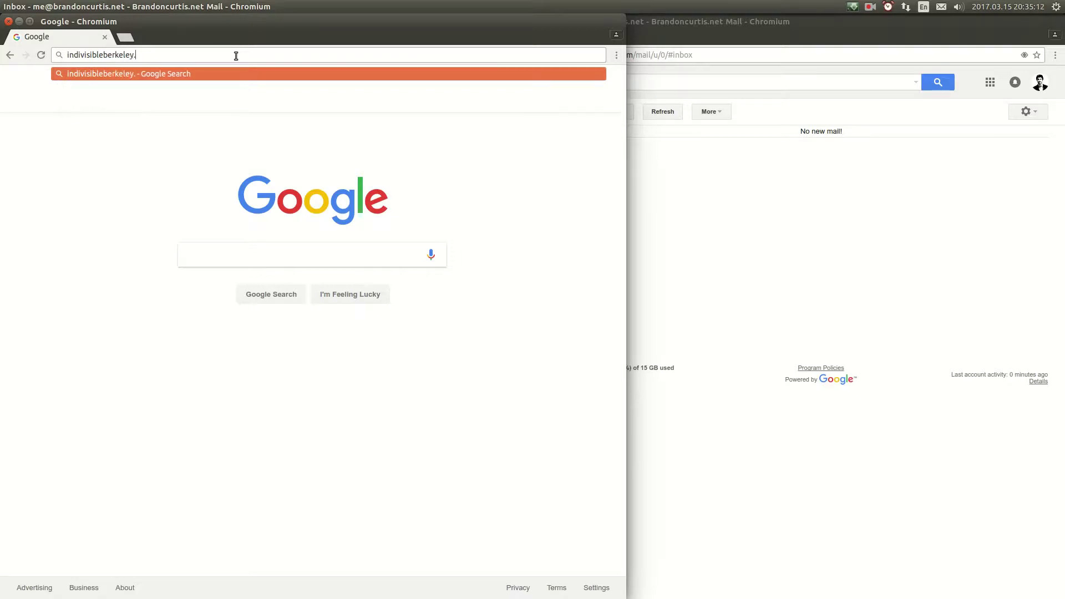
pyautogui.write('org')
pyautogui.press('Return')
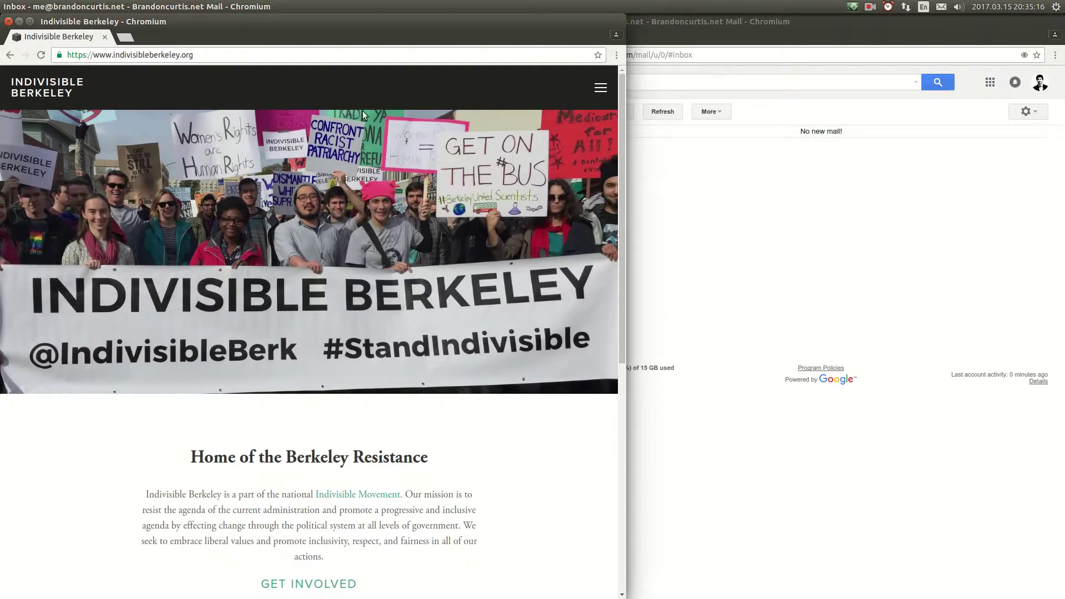
pyautogui.click(599, 87)
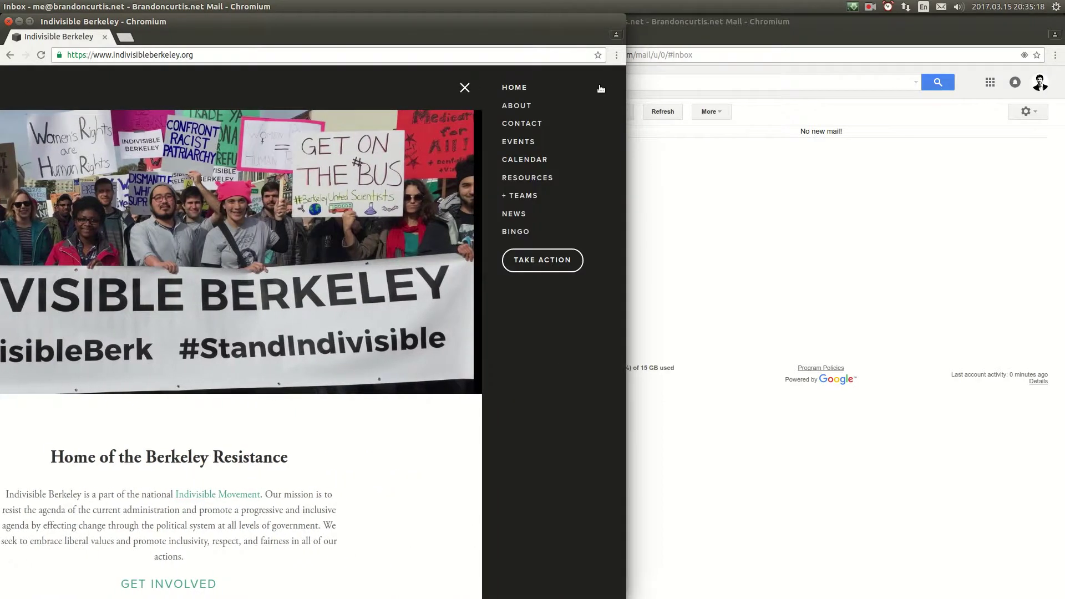
pyautogui.click(521, 124)
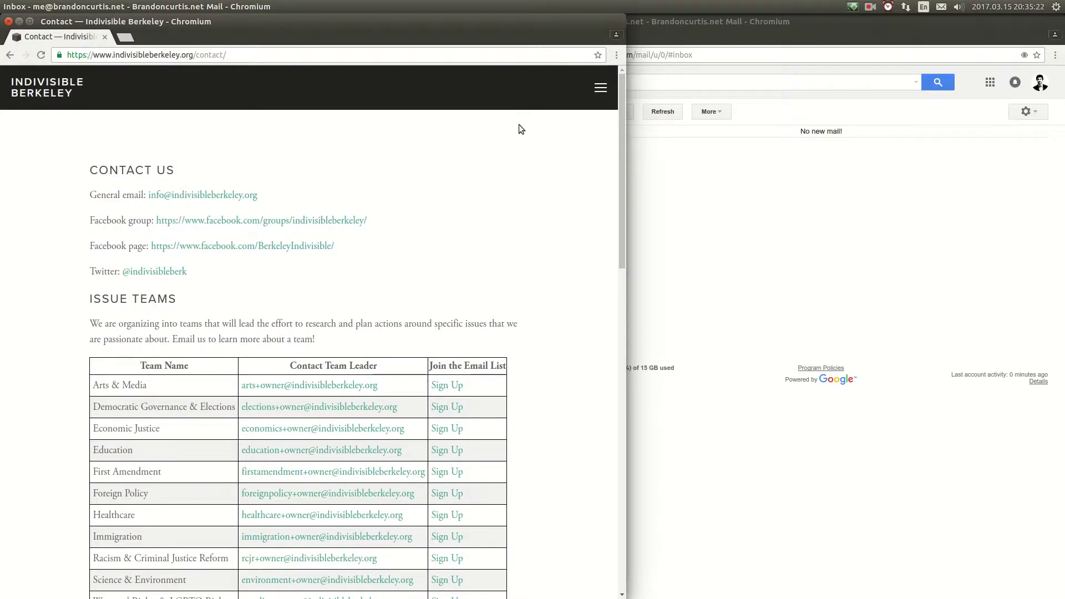
# Step: Scroll down to the SLACK heading and its sentence about joining the Slack group
pyautogui.moveTo(196, 57); pyautogui.dragTo(223, 57)
pyautogui.click(422, 168)
pyautogui.moveTo(621, 133); pyautogui.dragTo(587, 349)
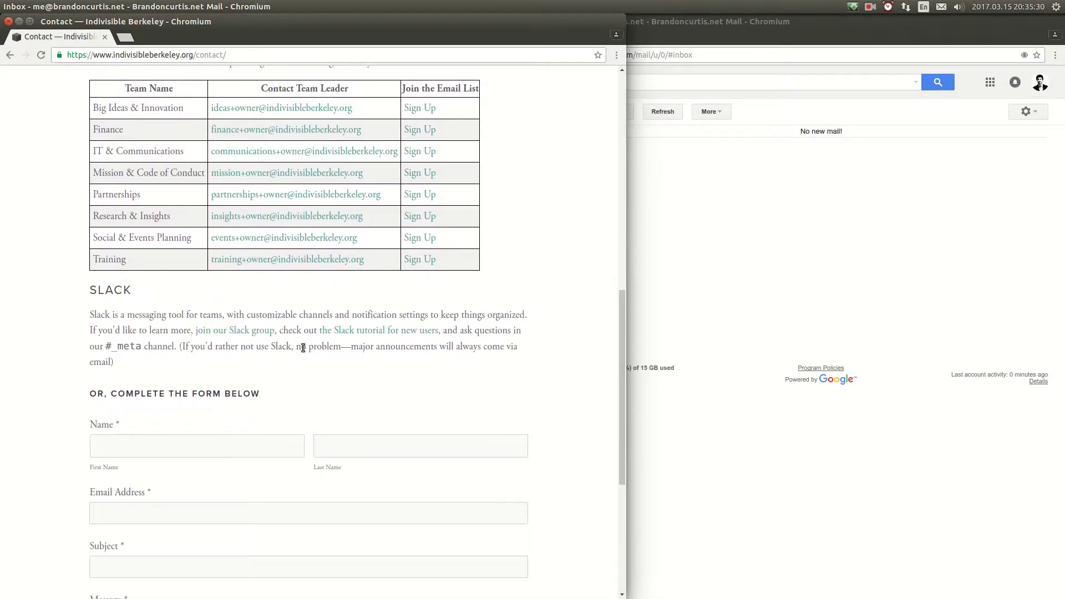
pyautogui.doubleClick(108, 290)
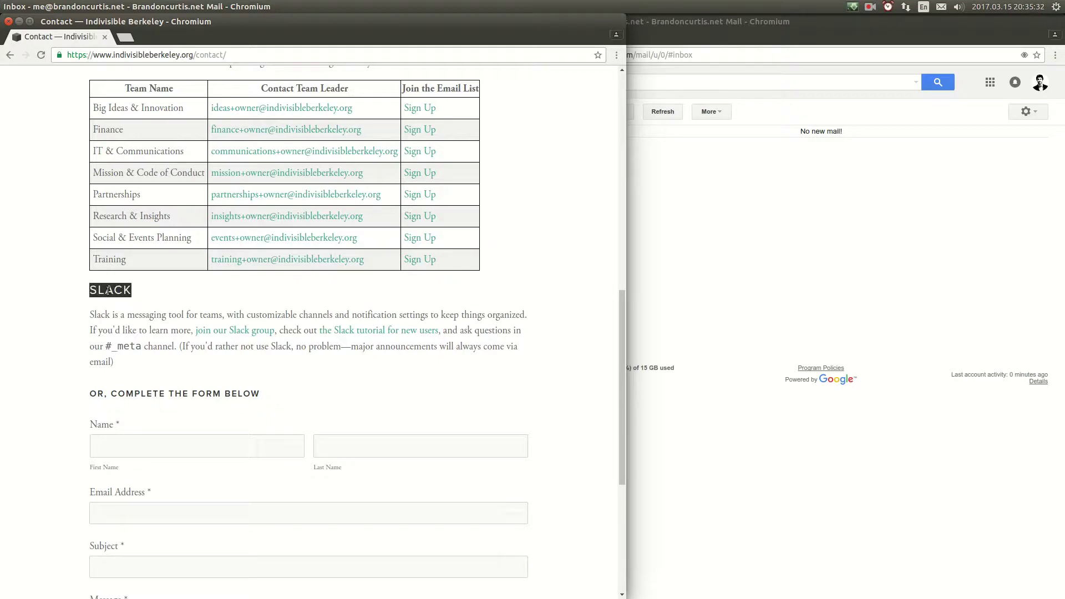
pyautogui.click(108, 290)
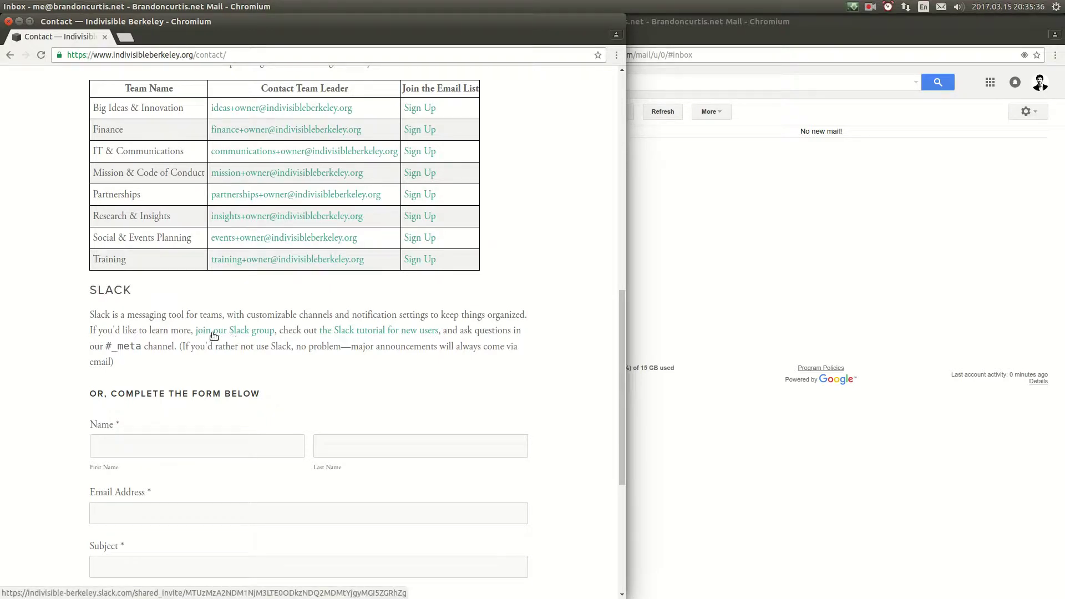
pyautogui.moveTo(187, 330); pyautogui.dragTo(294, 330)
pyautogui.click(280, 310)
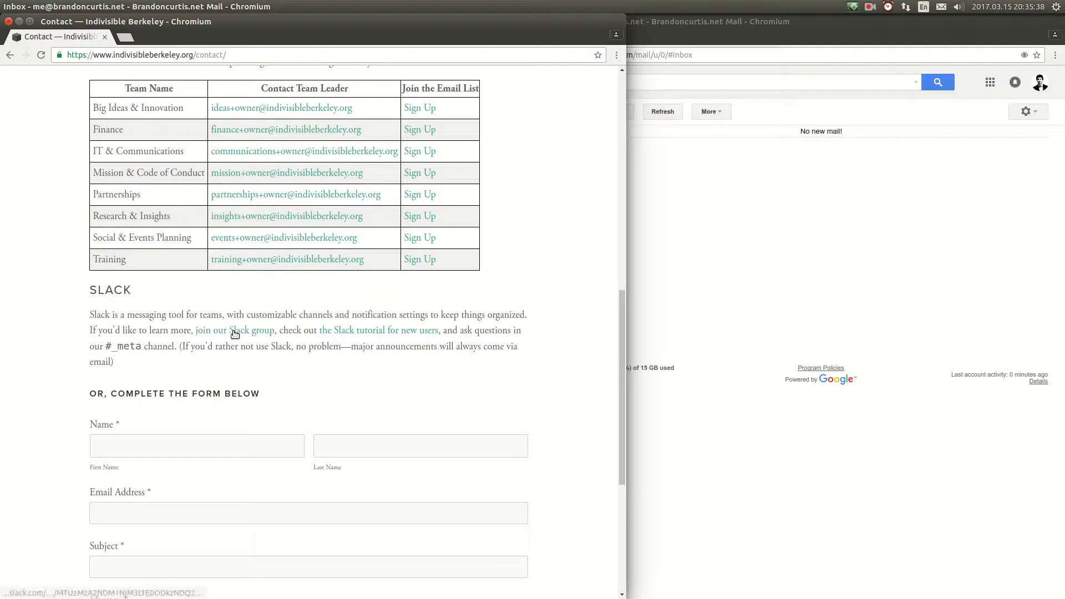
# Step: Follow 'join our Slack group', enter your email address, and request verification
pyautogui.click(235, 331)
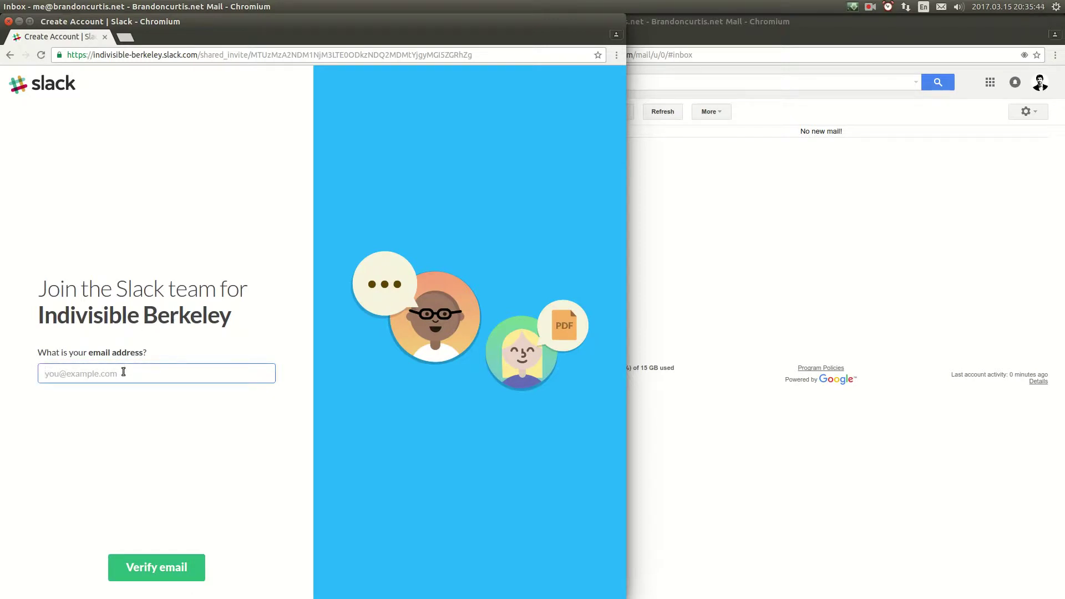
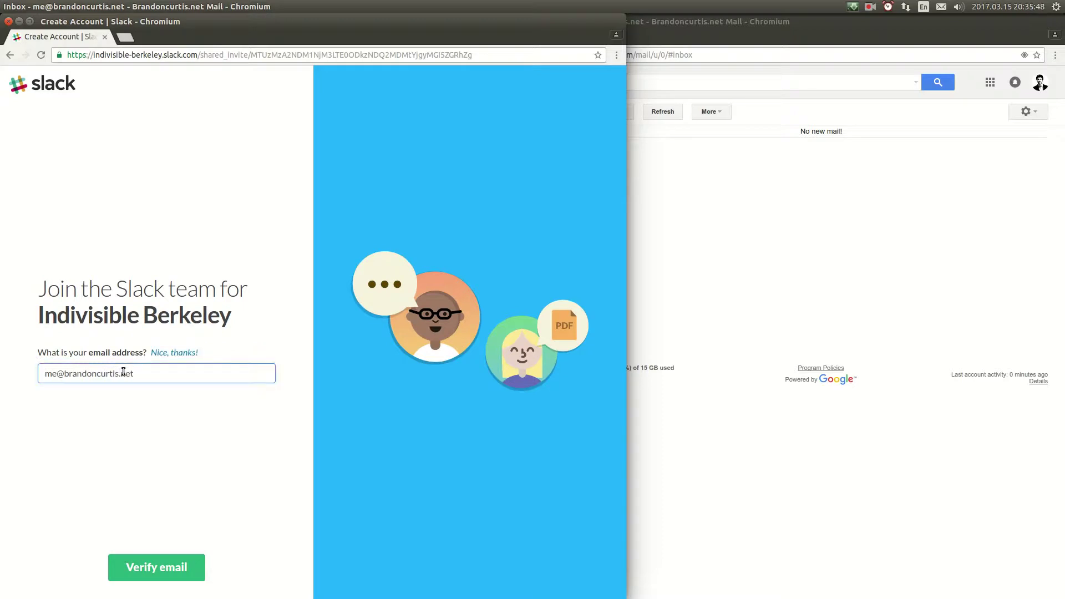
pyautogui.click(148, 564)
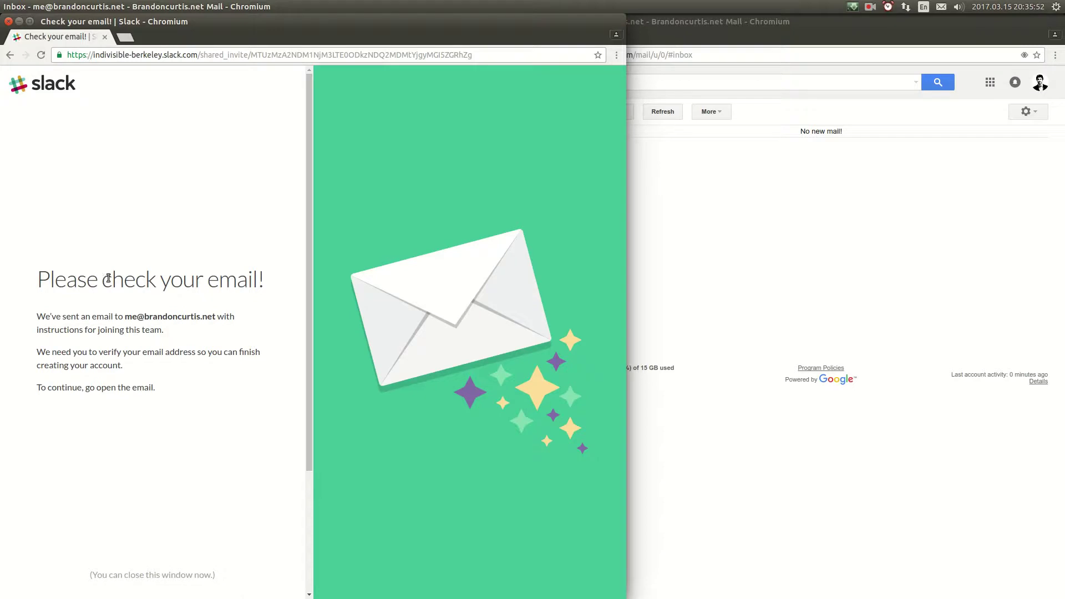
pyautogui.moveTo(103, 277); pyautogui.dragTo(260, 276)
pyautogui.click(260, 277)
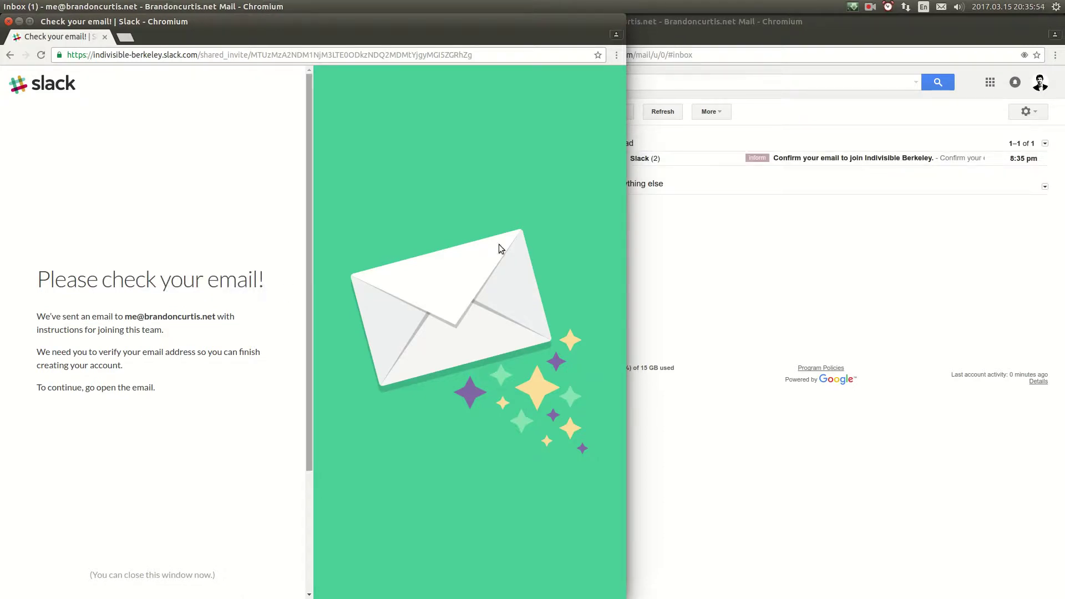
# Step: Confirm the email address from Slack's confirmation message in Gmail
pyautogui.click(713, 207)
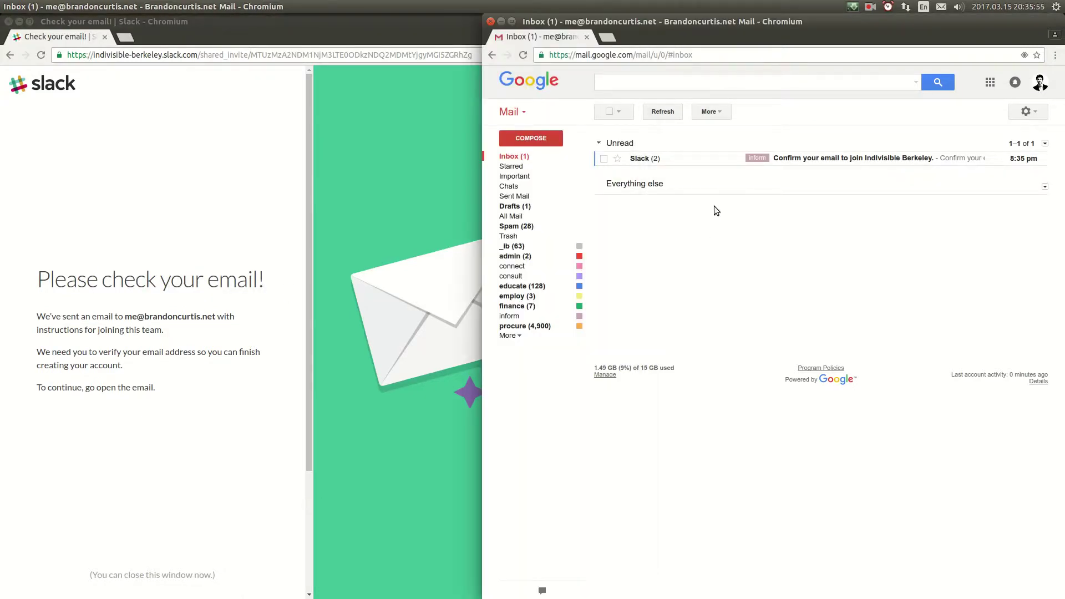
pyautogui.click(705, 161)
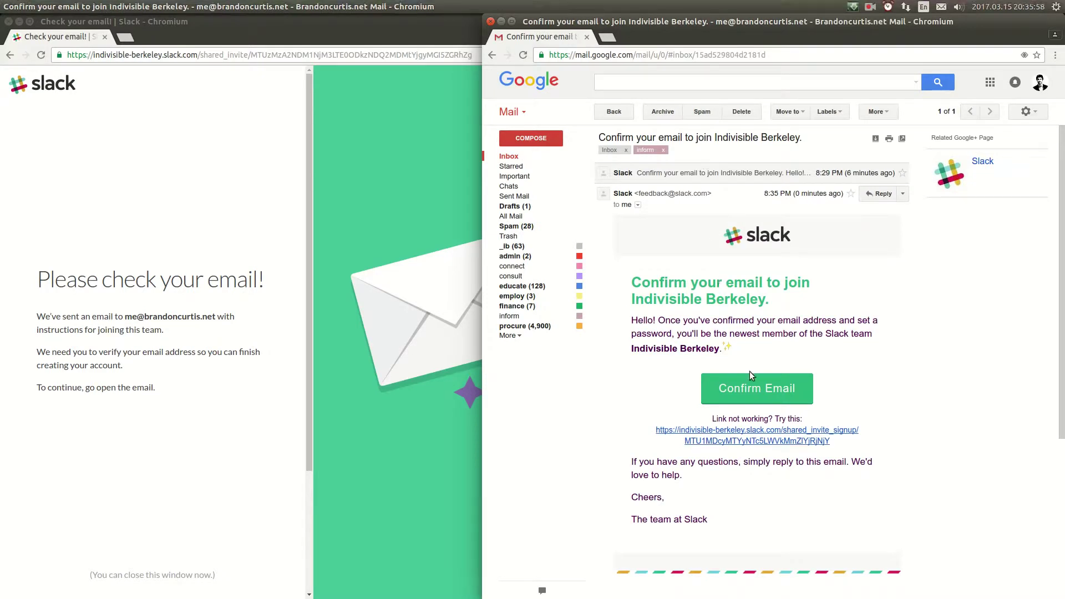
pyautogui.click(751, 387)
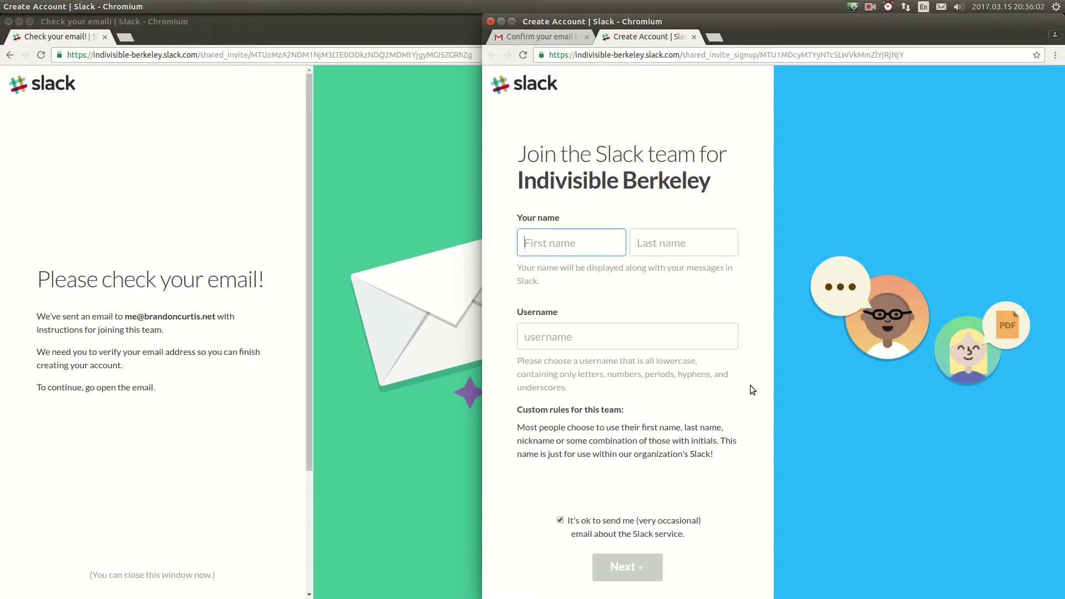
# Step: Enter the first and last name and username 'test', and untick the occasional-email opt-in
pyautogui.moveTo(483, 183); pyautogui.dragTo(283, 215)
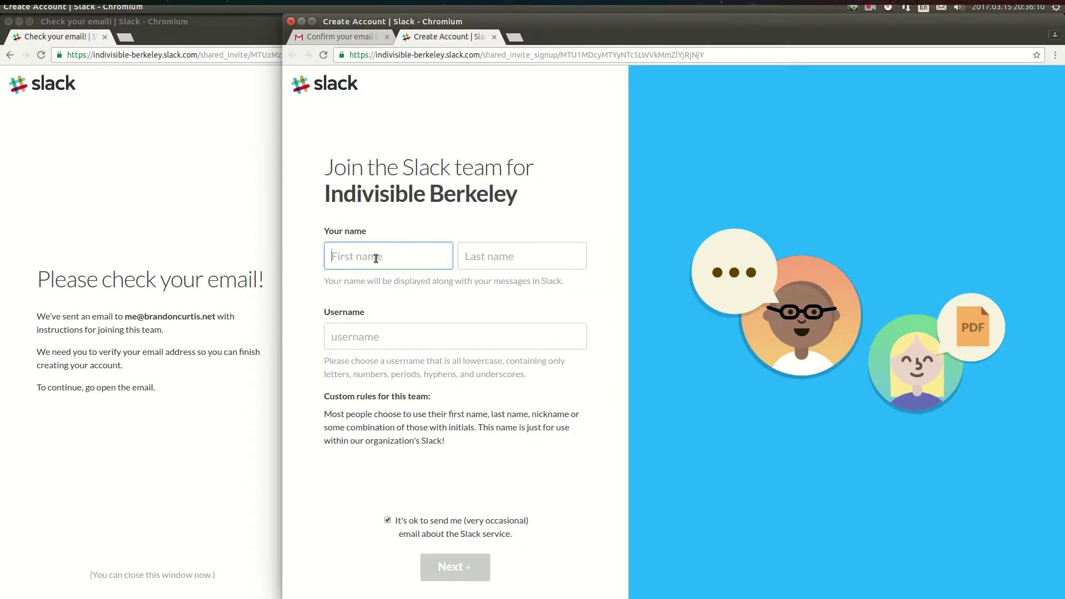
pyautogui.write('Test')
pyautogui.press('Tab')
pyautogui.write('Person')
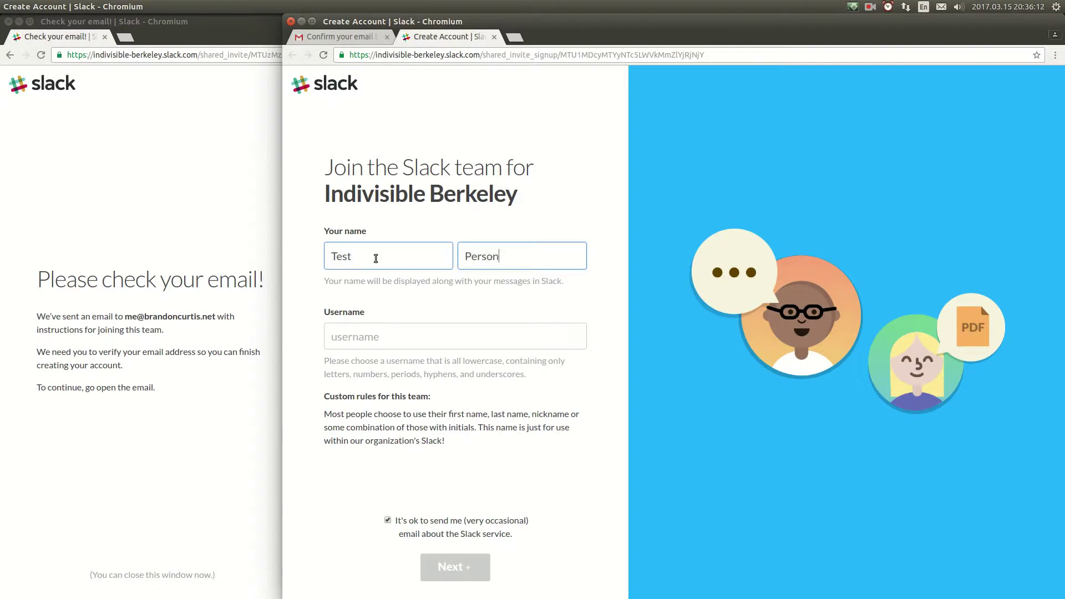
pyautogui.press('Tab')
pyautogui.write('test')
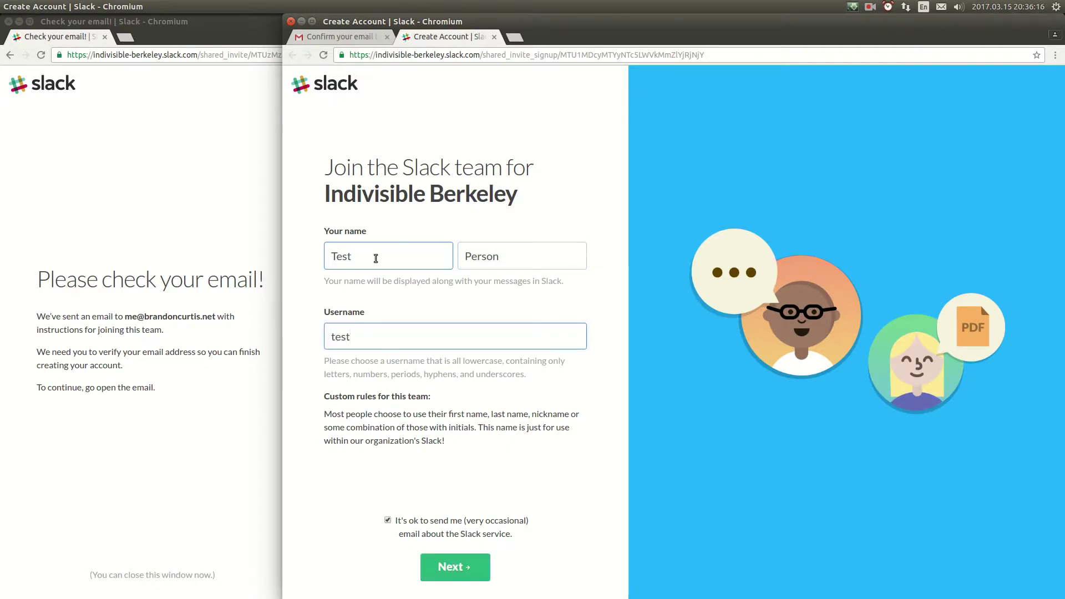
pyautogui.click(387, 521)
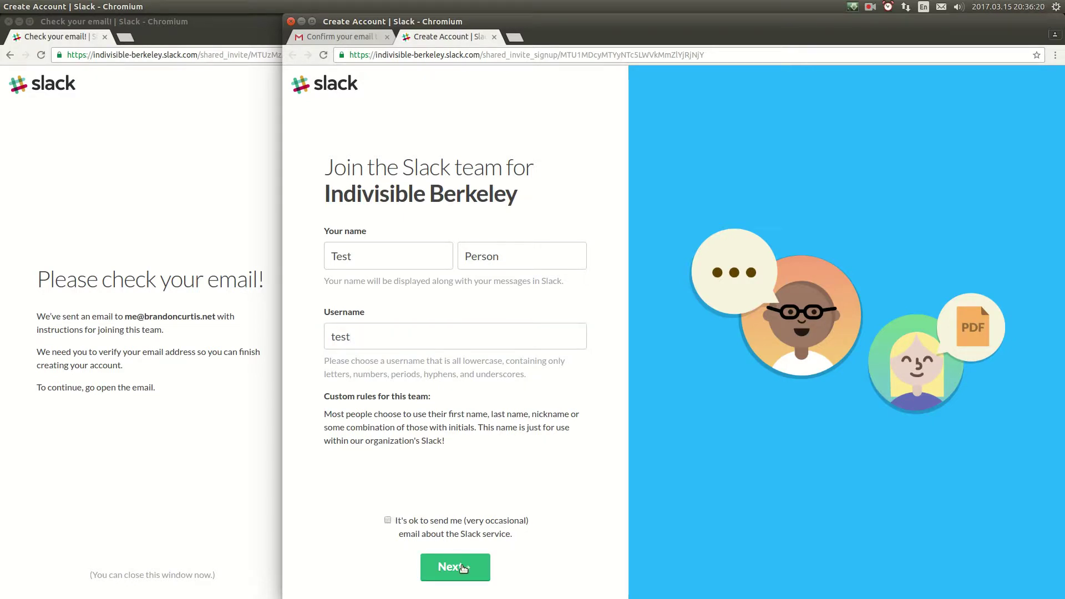
# Step: Set the new account's password and accept Slack's User Terms of Service
pyautogui.click(462, 567)
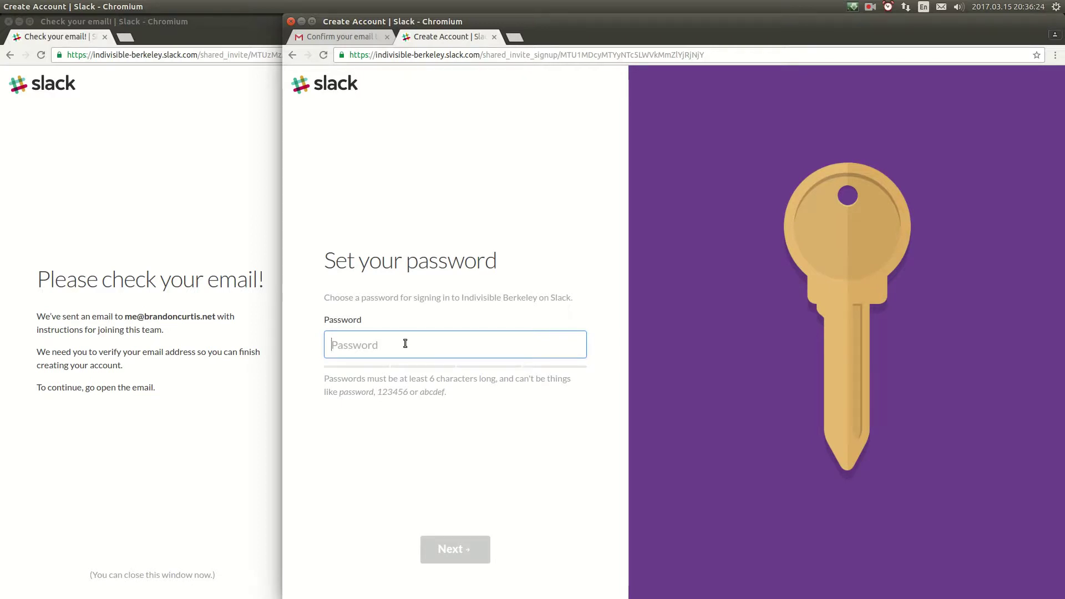
pyautogui.write('•••••')
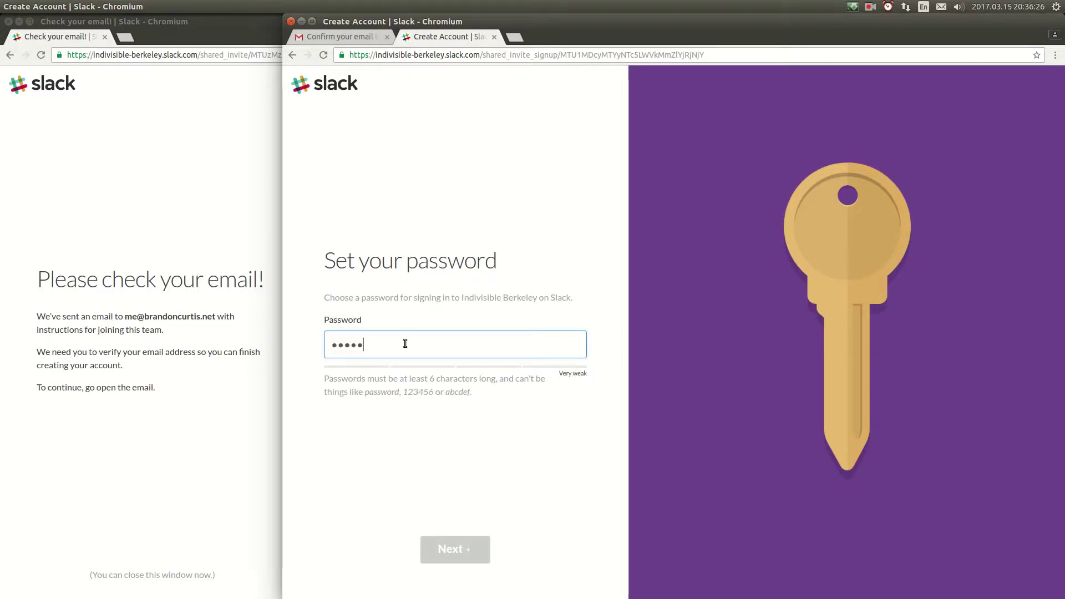
pyautogui.write('•••••')
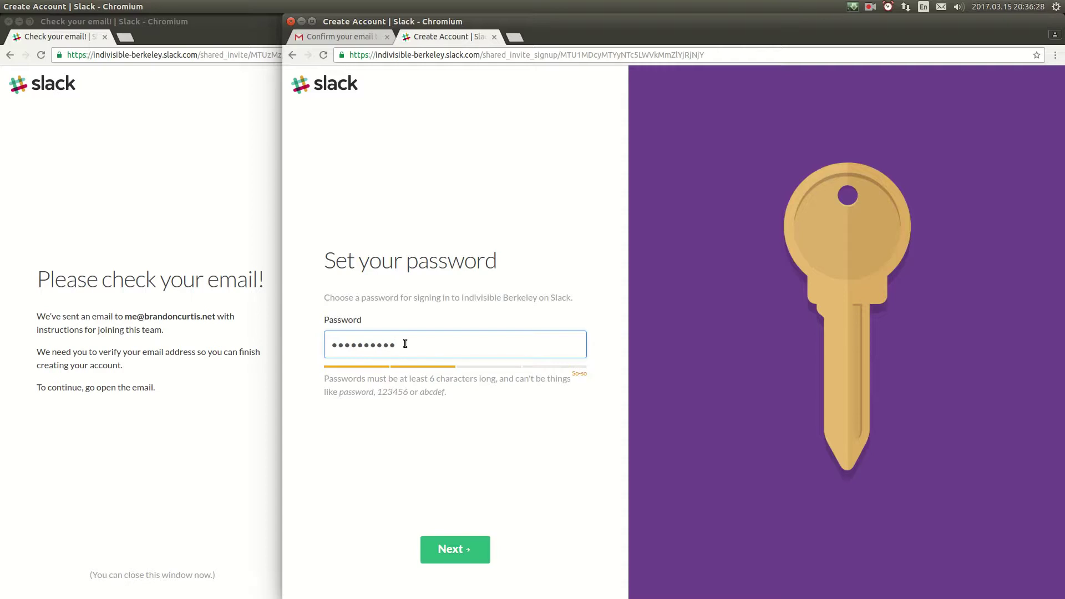
pyautogui.write('••••••••••')
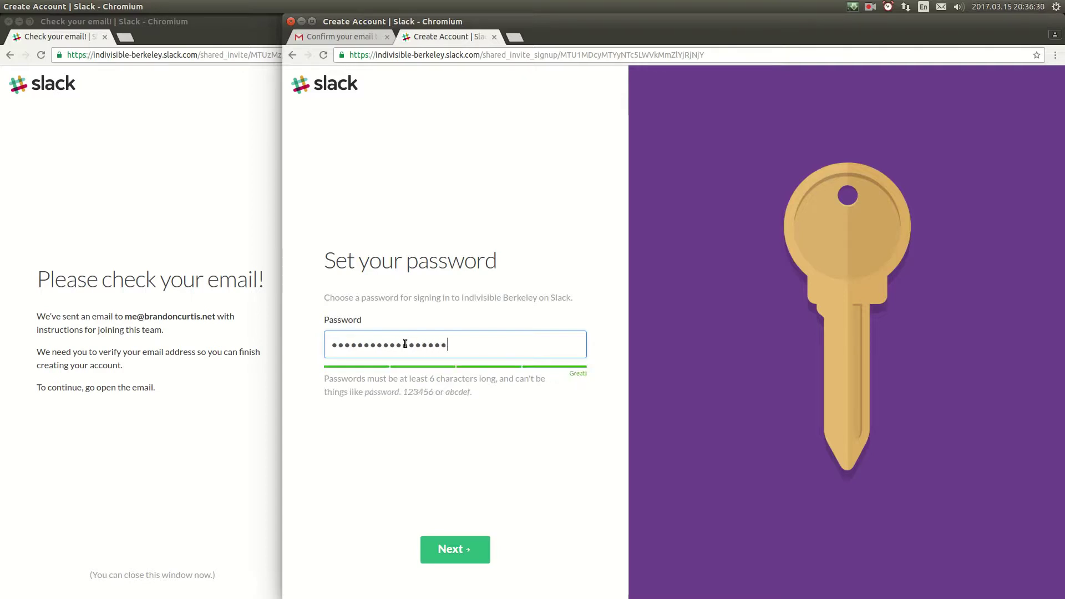
pyautogui.write('•••••••••')
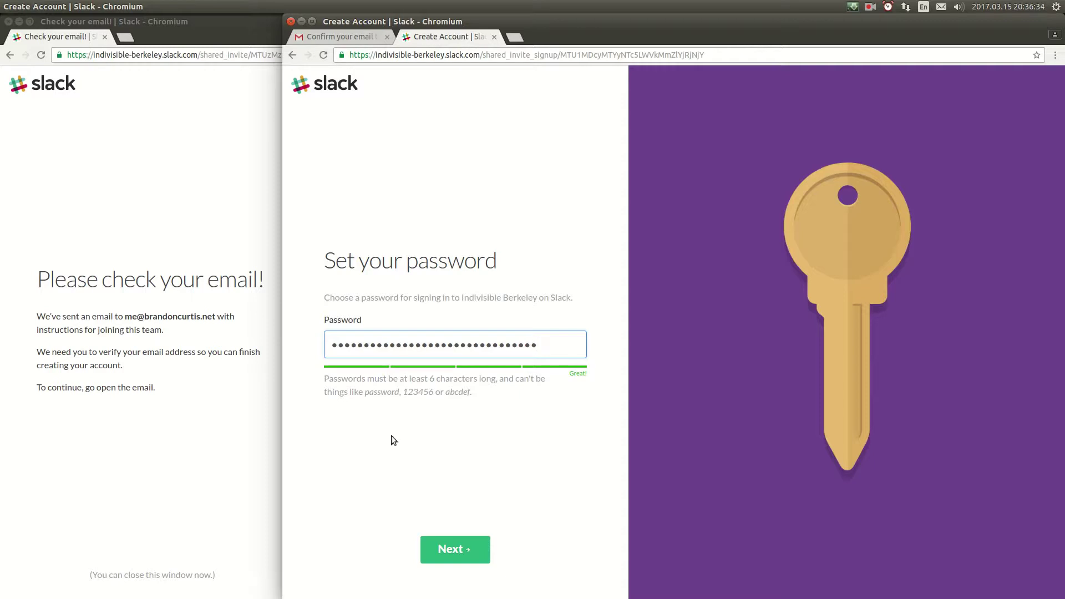
pyautogui.click(440, 544)
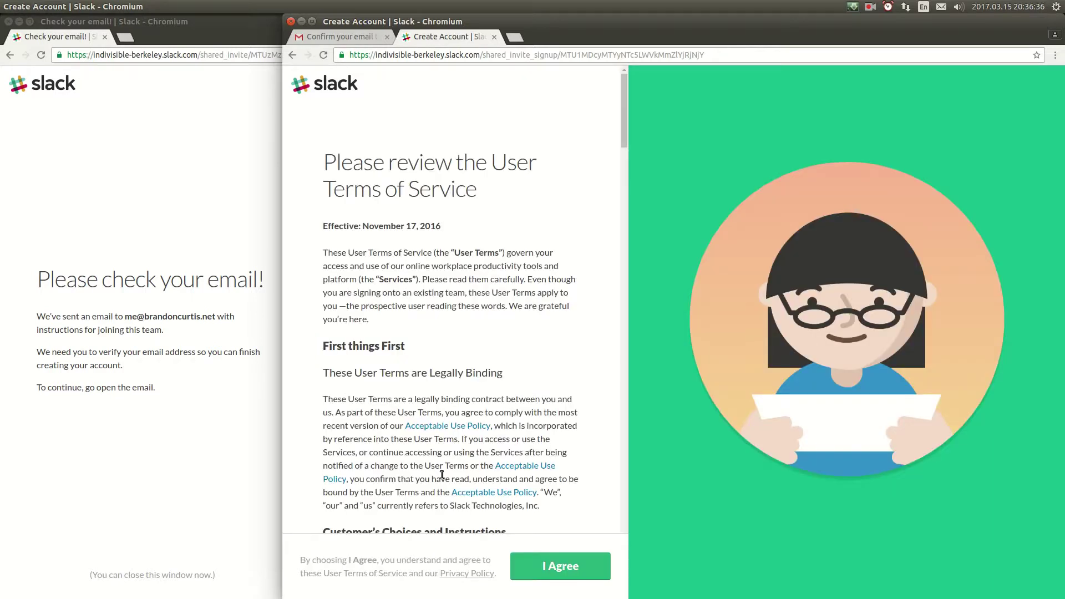
pyautogui.moveTo(624, 99); pyautogui.dragTo(587, 548)
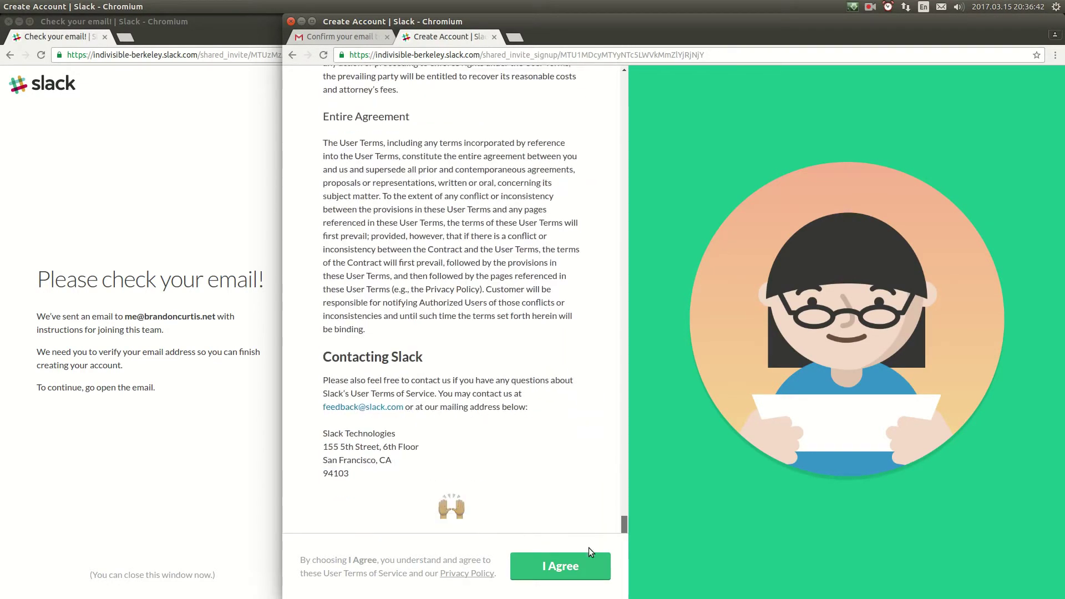
pyautogui.click(566, 566)
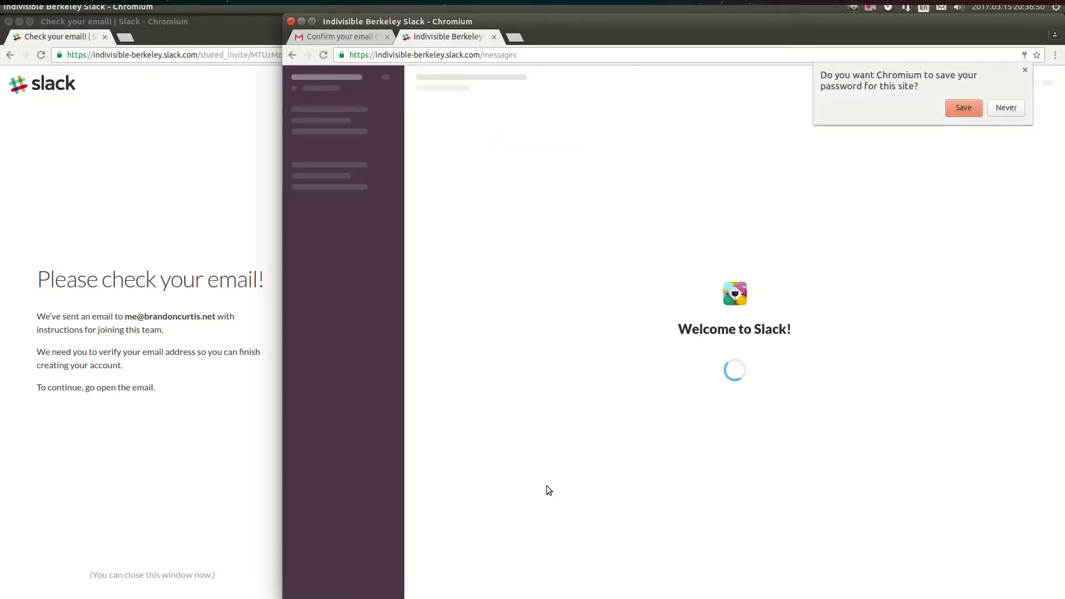
# Step: Dismiss the save-password prompt and send 'hello' to Slackbot
pyautogui.click(1024, 71)
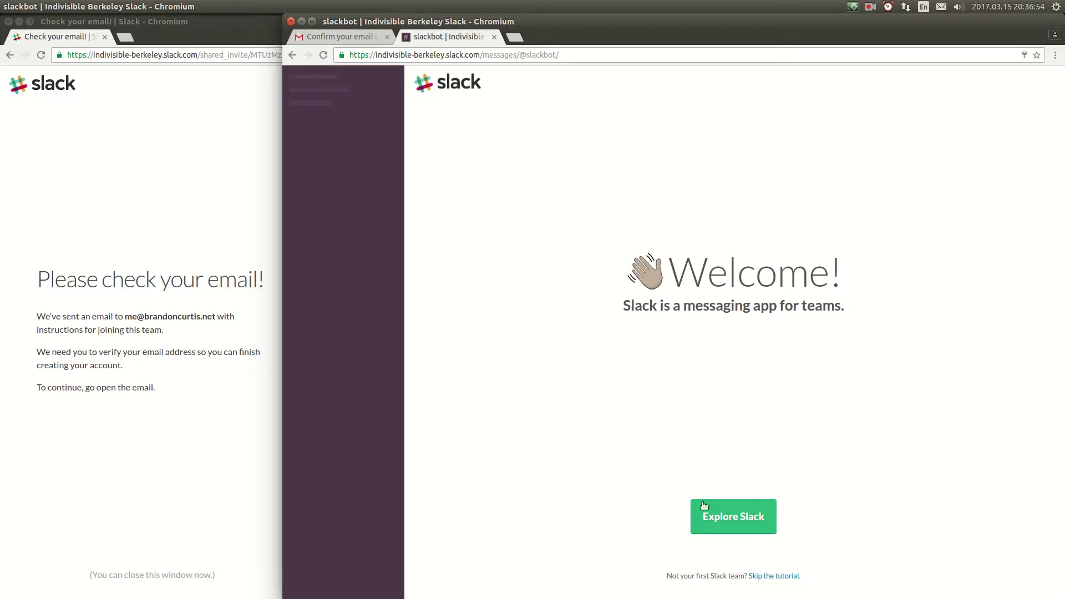
pyautogui.click(735, 524)
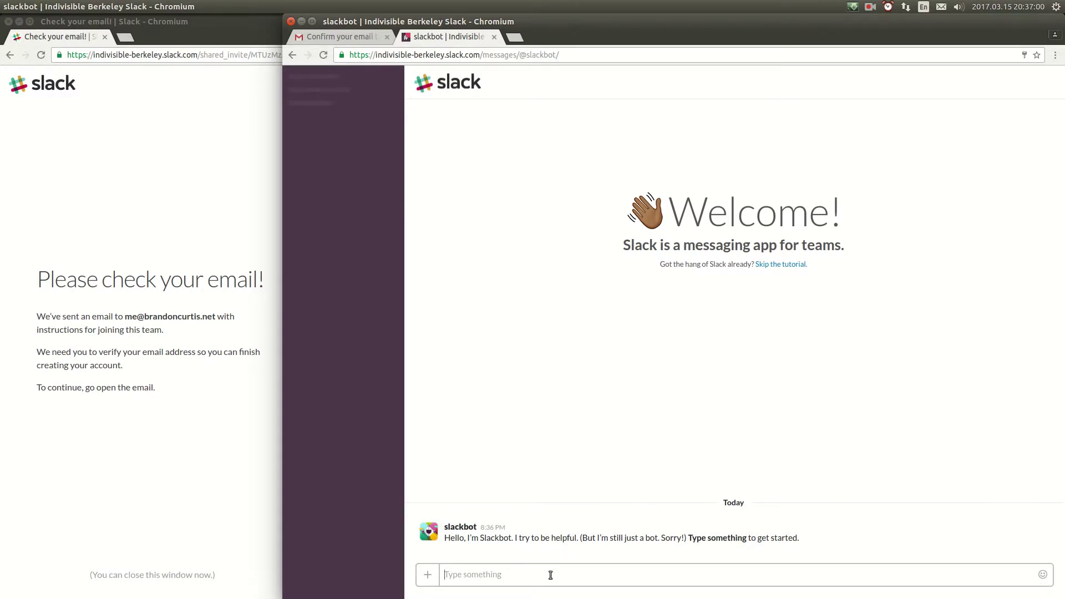
pyautogui.write('hell')
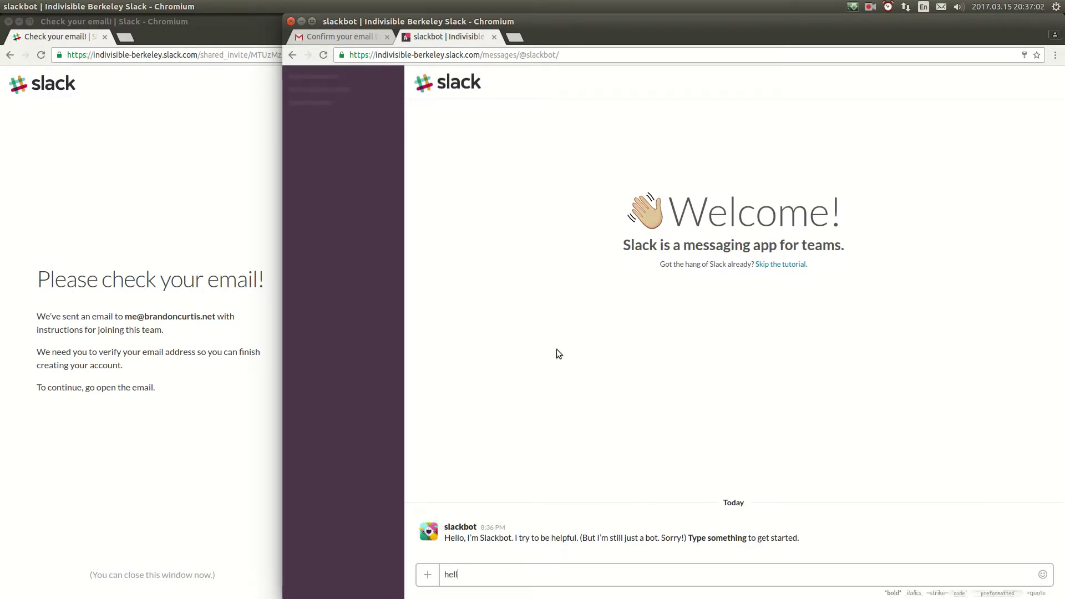
pyautogui.write('o')
pyautogui.press('Return')
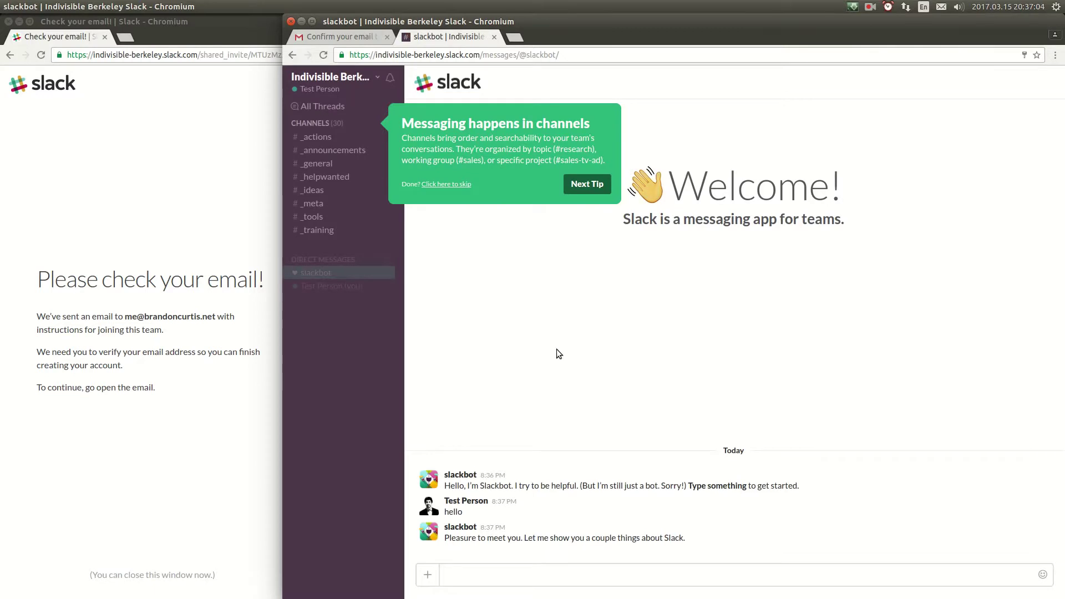
# Step: Step through and dismiss the remaining onboarding tips
pyautogui.click(587, 184)
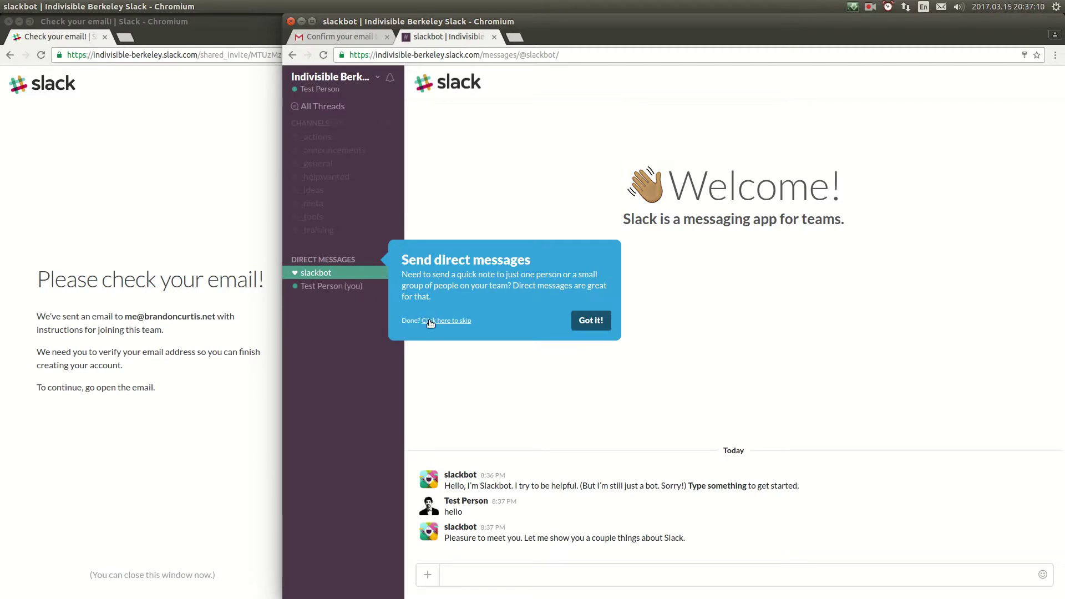
pyautogui.click(592, 320)
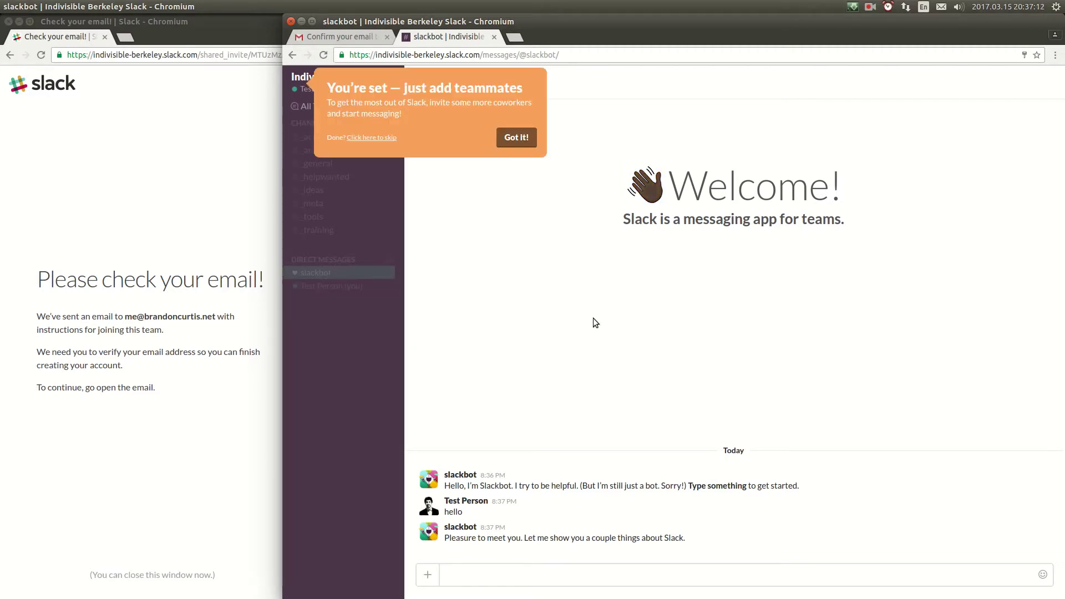
pyautogui.click(520, 140)
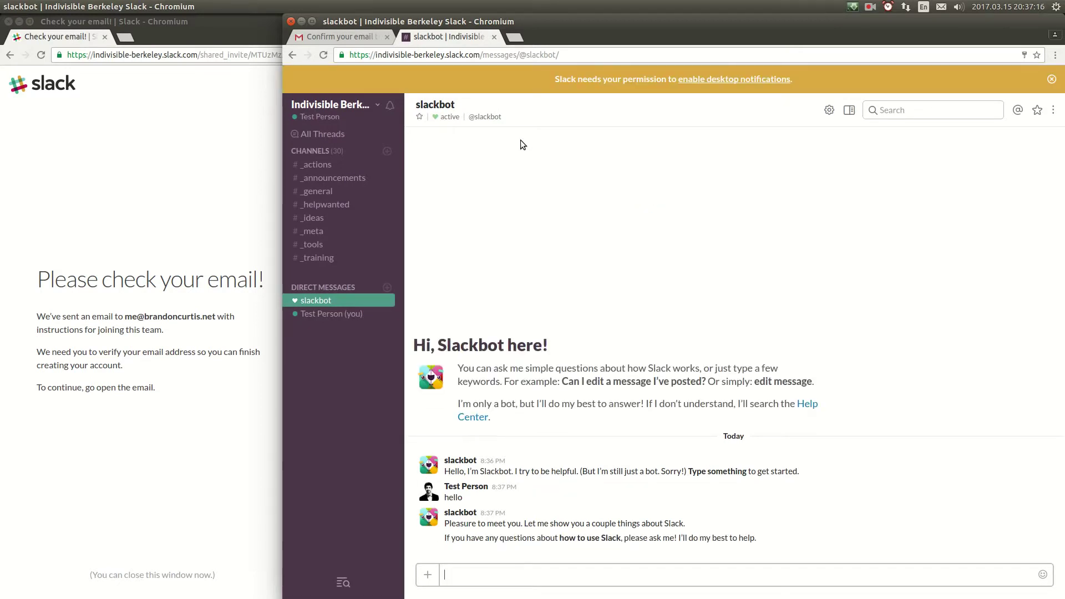
# Step: Post 'Hello World! I am making a "how to join Slack"' in #_general
pyautogui.click(323, 192)
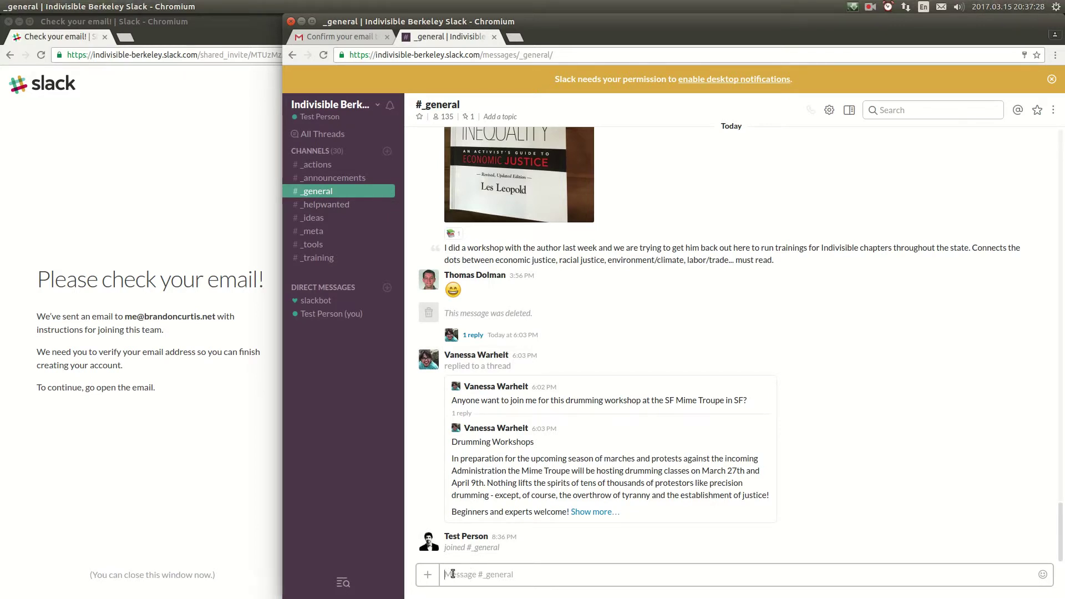
pyautogui.write('Hello World!')
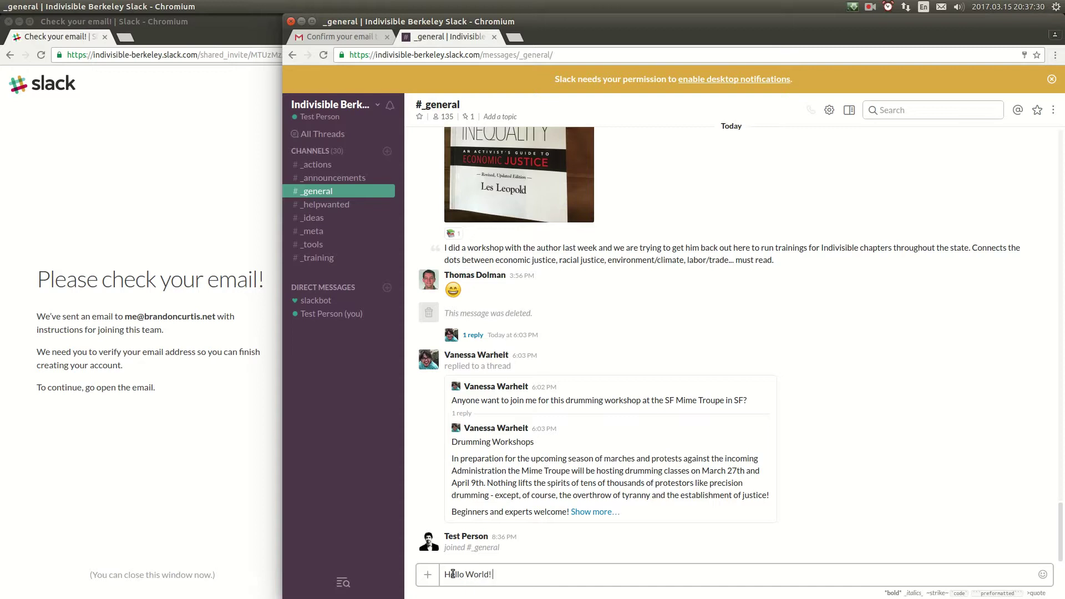
pyautogui.write('  I am making a "how to join Slack" video.')
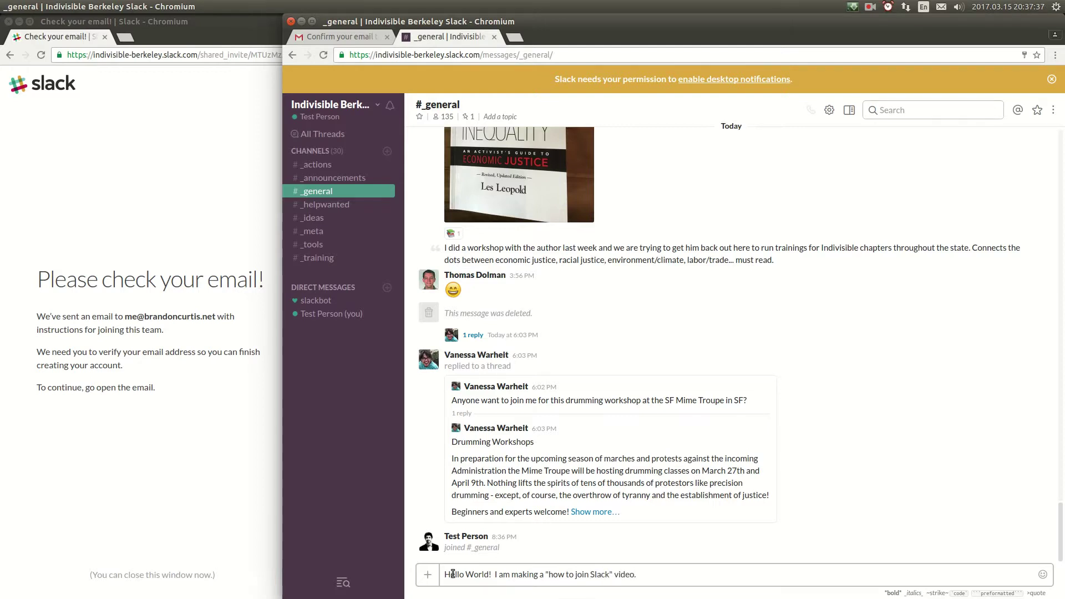
pyautogui.press('Return')
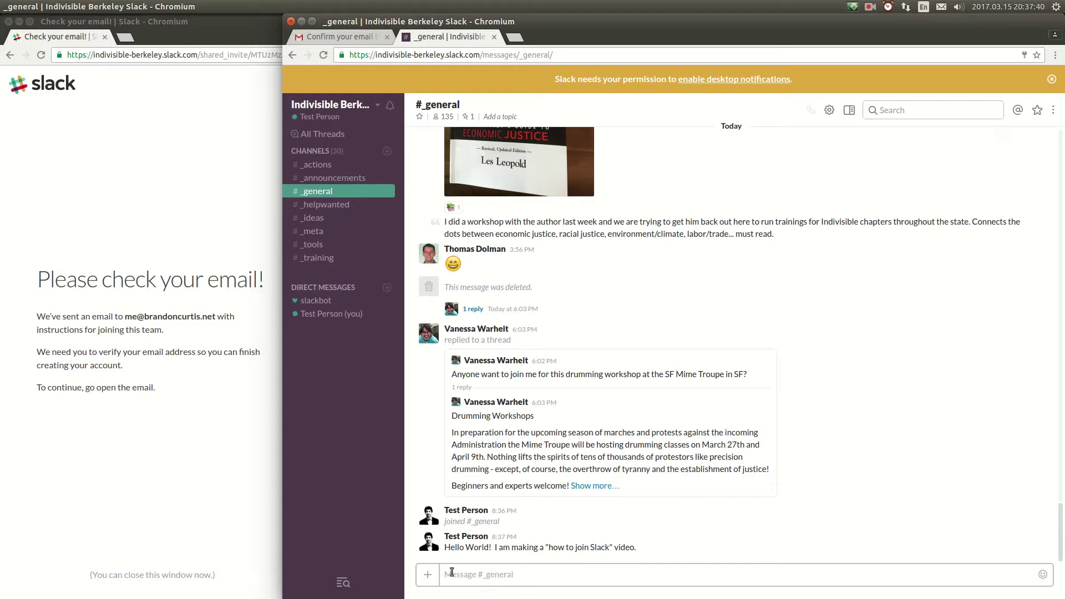
# Step: Scroll through the #_announcements messages, then switch to #_training
pyautogui.click(324, 179)
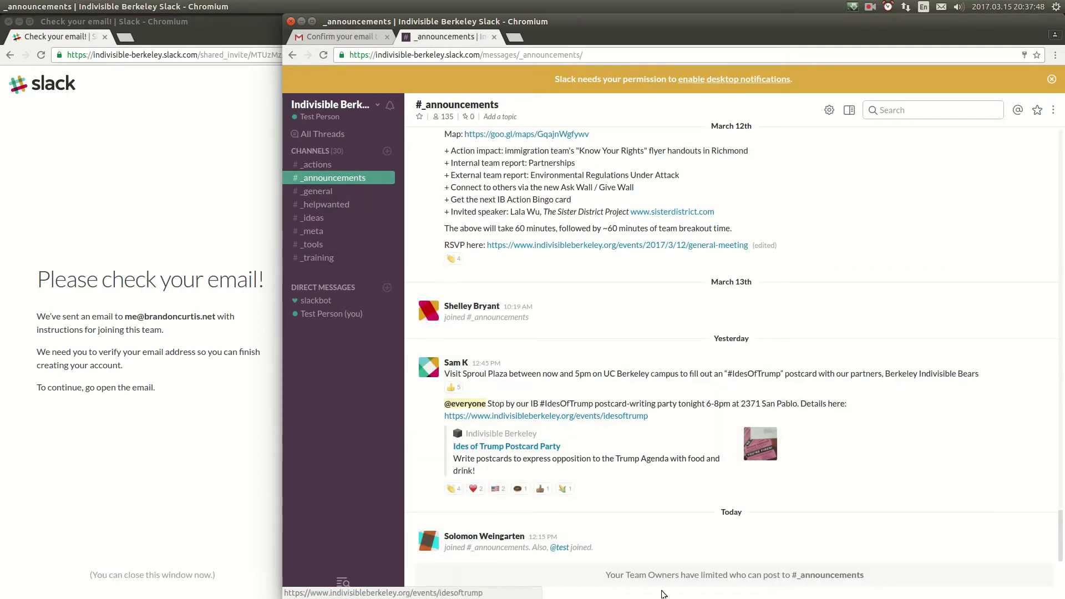
pyautogui.scroll(1, 856, 446)
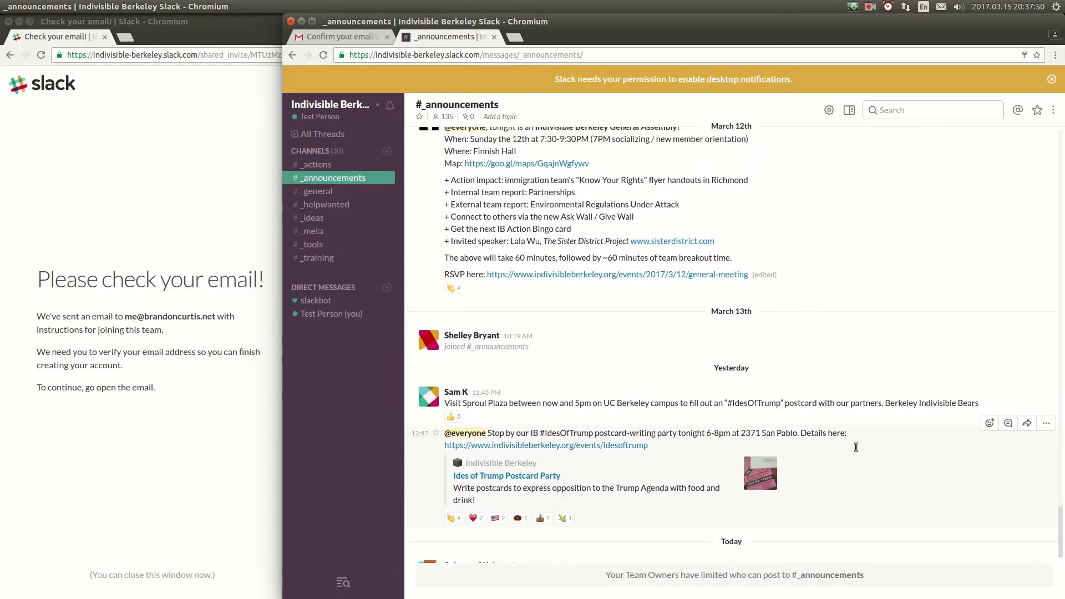
pyautogui.scroll(3, 856, 447)
pyautogui.scroll(3, 856, 447)
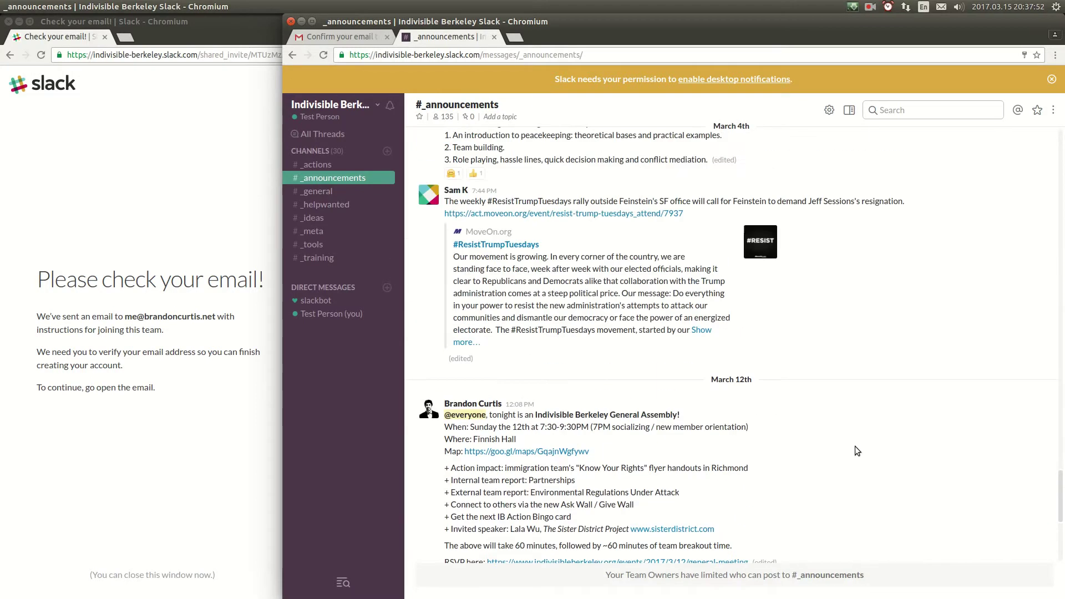
pyautogui.scroll(-6, 856, 451)
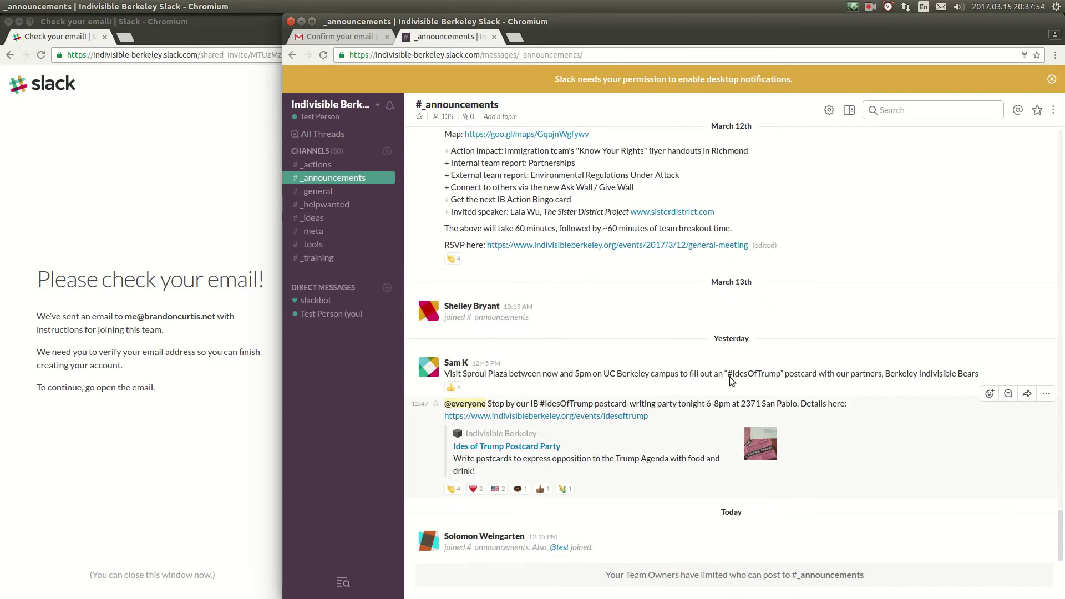
pyautogui.click(330, 259)
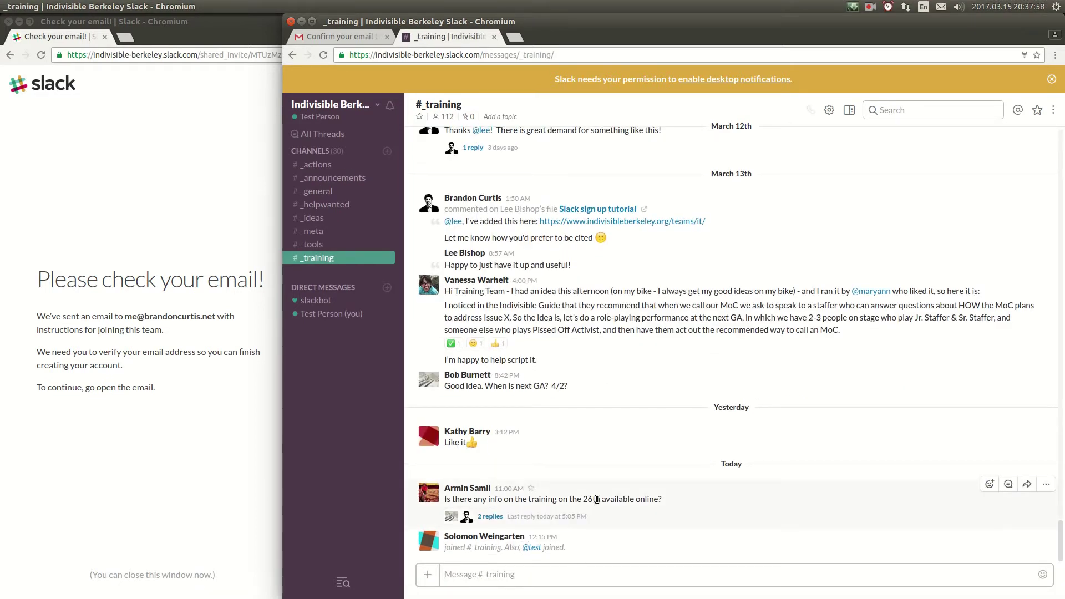
# Step: Open the training question's 2-reply thread, dismiss its tips, then visit #_general and #_meta
pyautogui.click(486, 517)
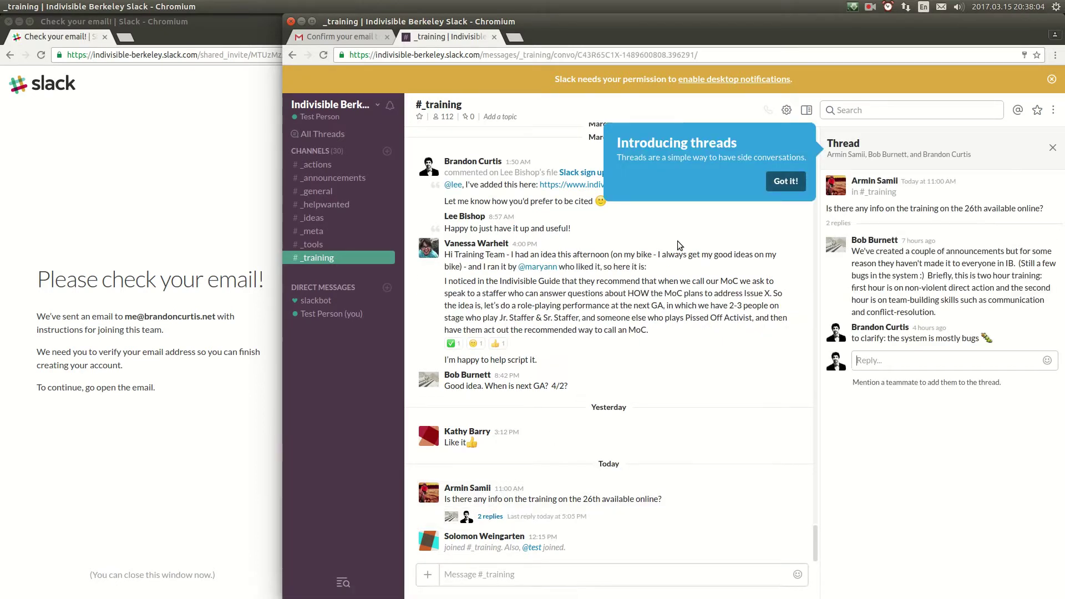
pyautogui.click(785, 182)
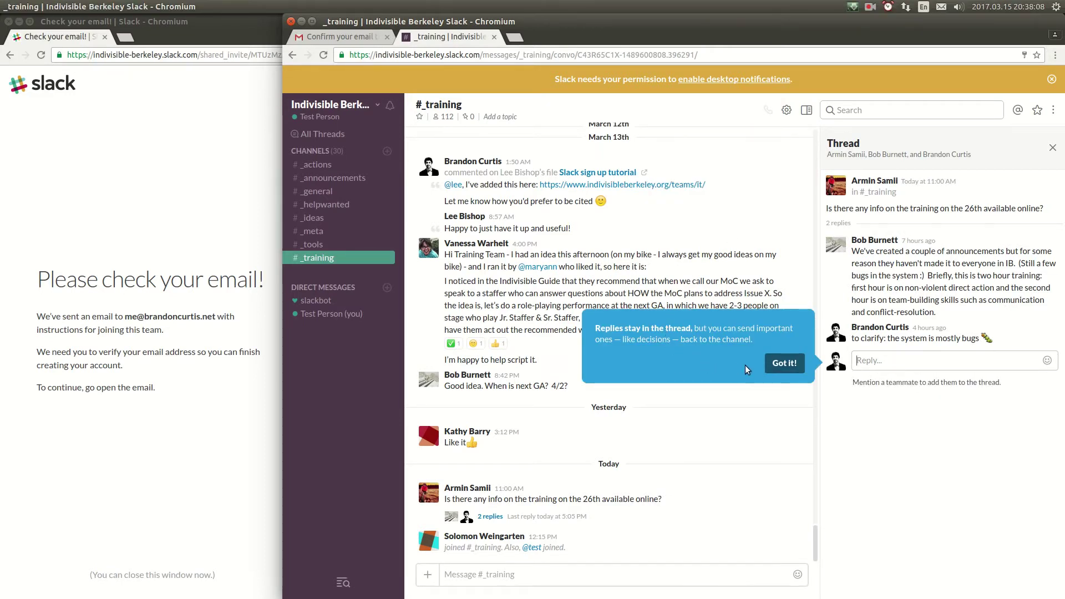
pyautogui.click(783, 363)
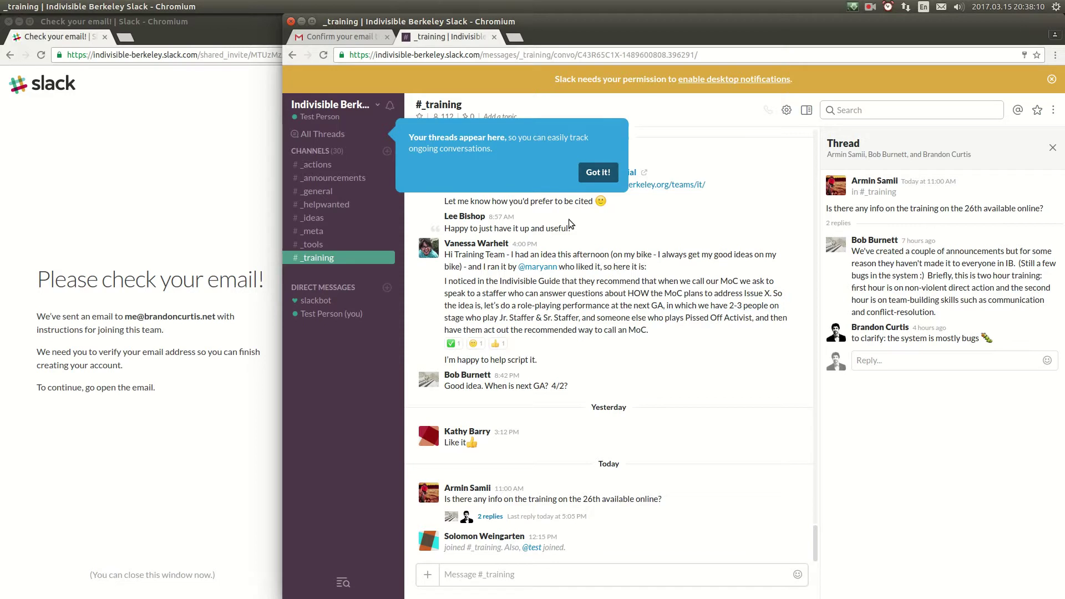
pyautogui.click(597, 174)
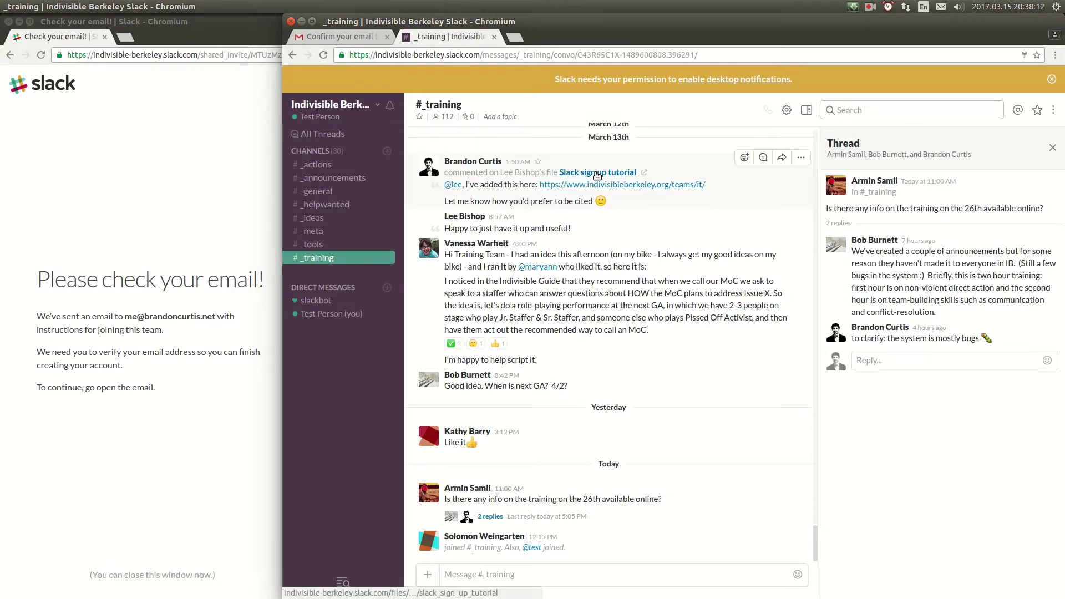
pyautogui.click(329, 192)
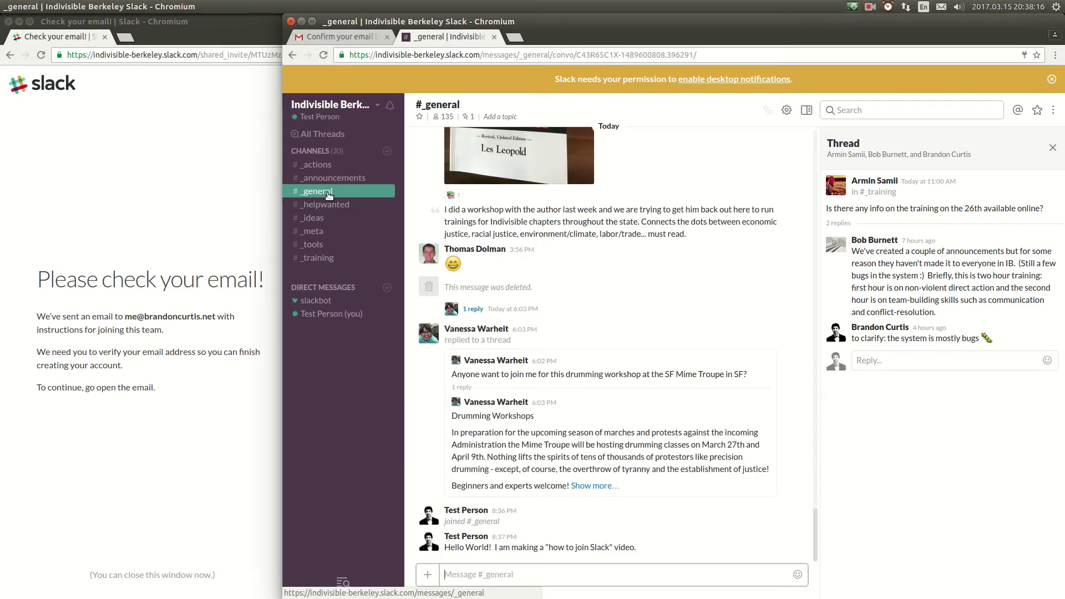
pyautogui.click(336, 231)
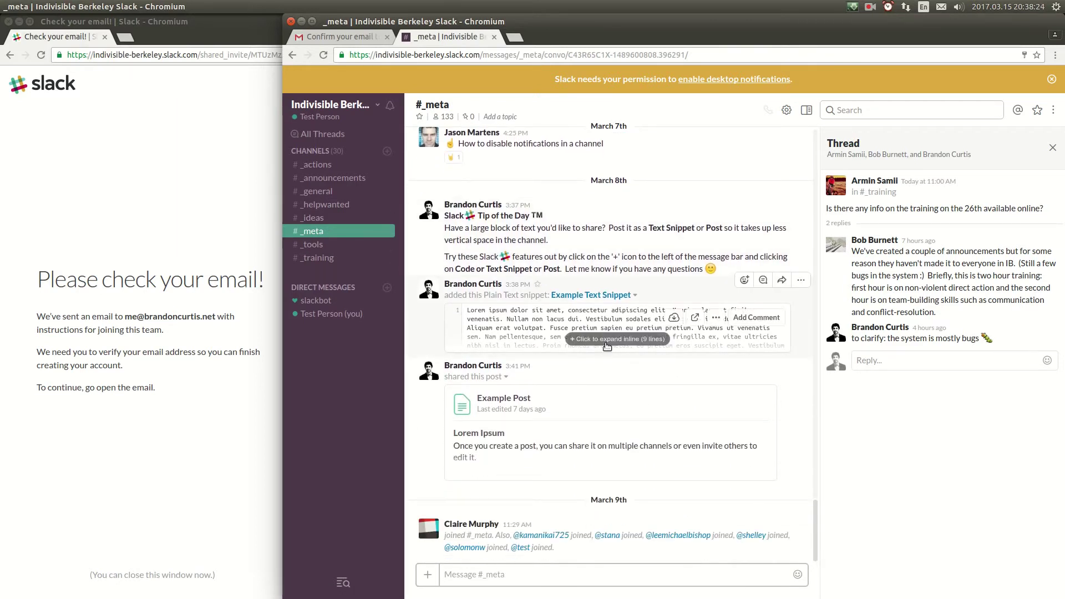
# Step: Browse the 30-channel list, preview #bookclub, and join it
pyautogui.click(320, 154)
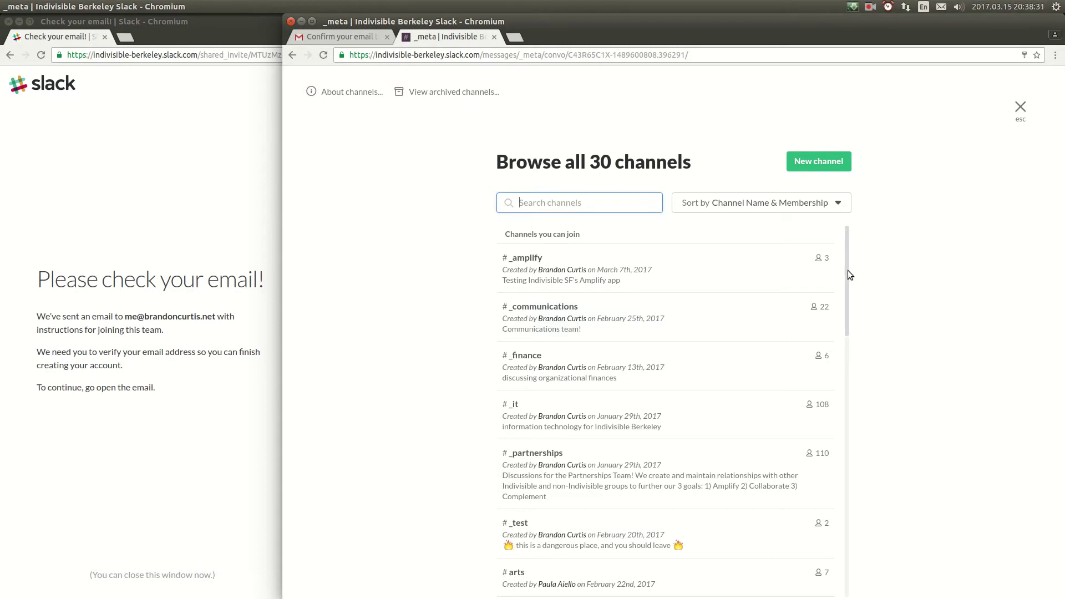
pyautogui.moveTo(847, 271); pyautogui.dragTo(845, 324)
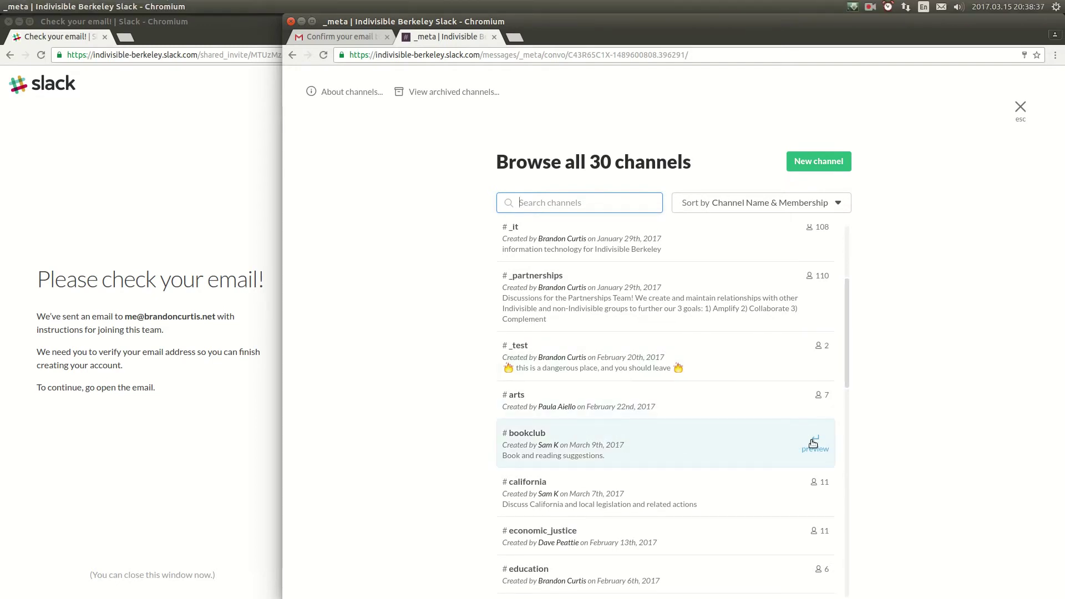
pyautogui.click(817, 443)
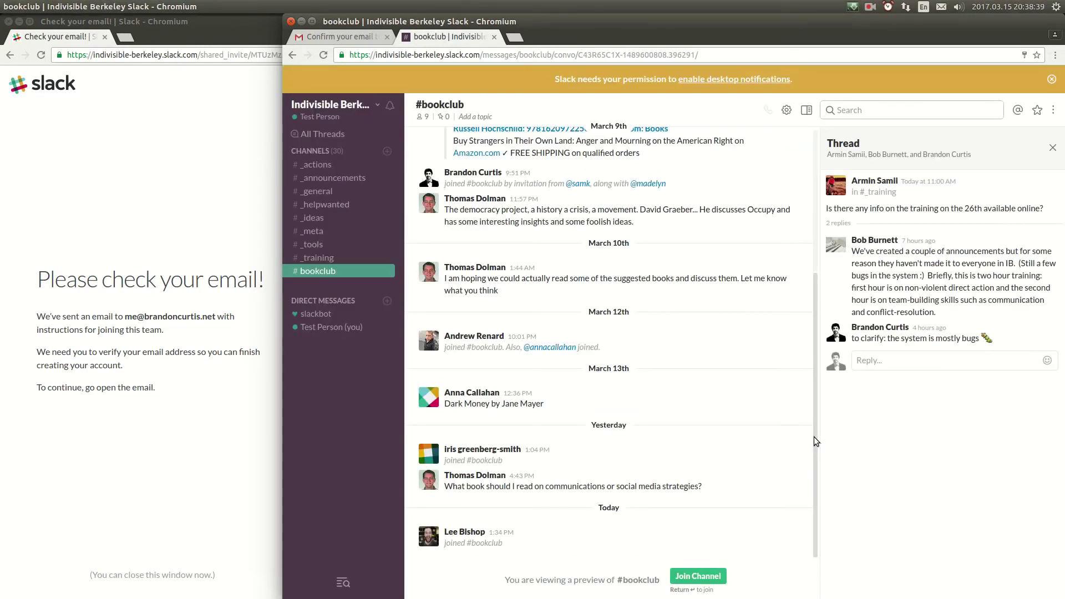
pyautogui.click(1052, 148)
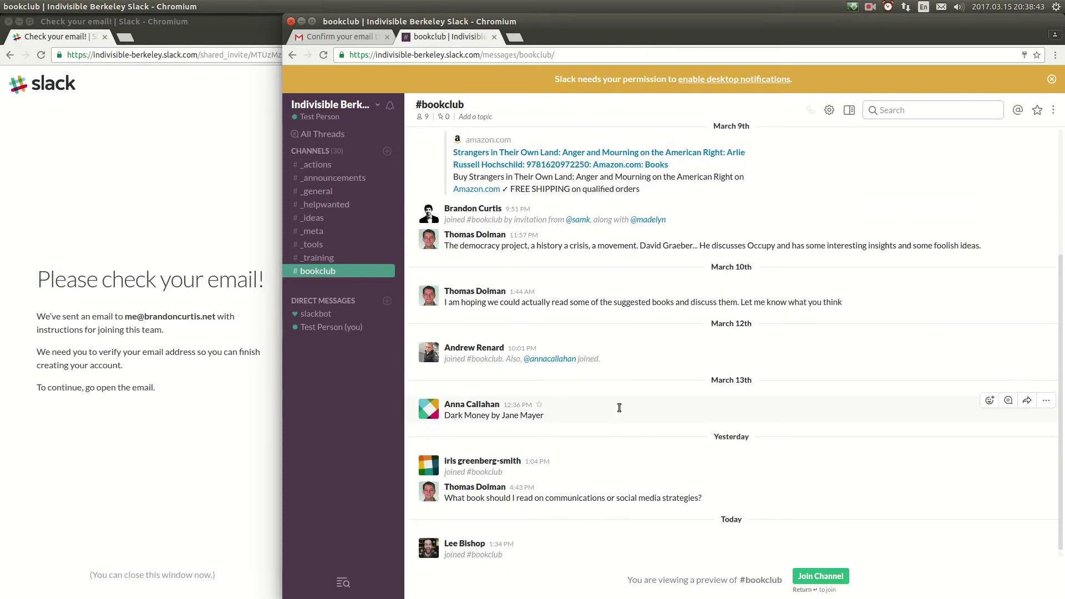
pyautogui.scroll(2, 605, 365)
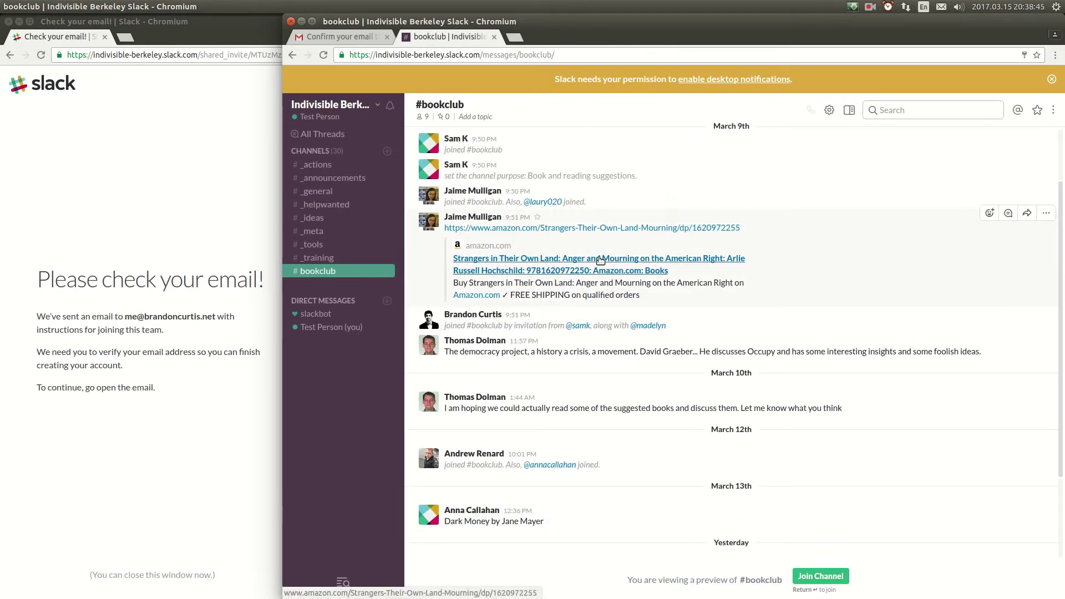
pyautogui.scroll(2, 560, 340)
pyautogui.scroll(-3, 542, 381)
pyautogui.scroll(-3, 542, 381)
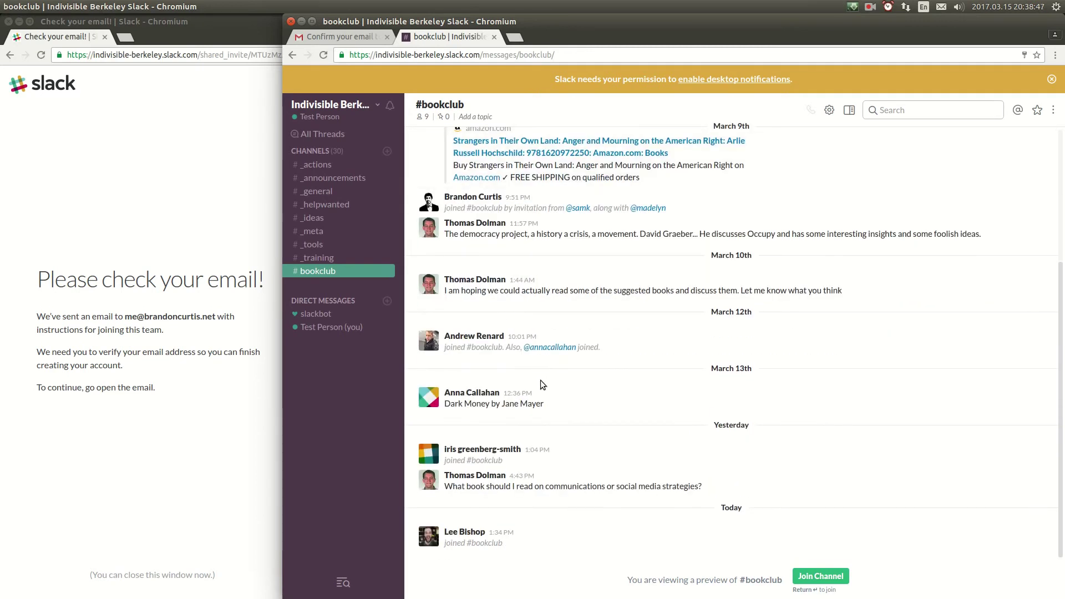
pyautogui.click(822, 577)
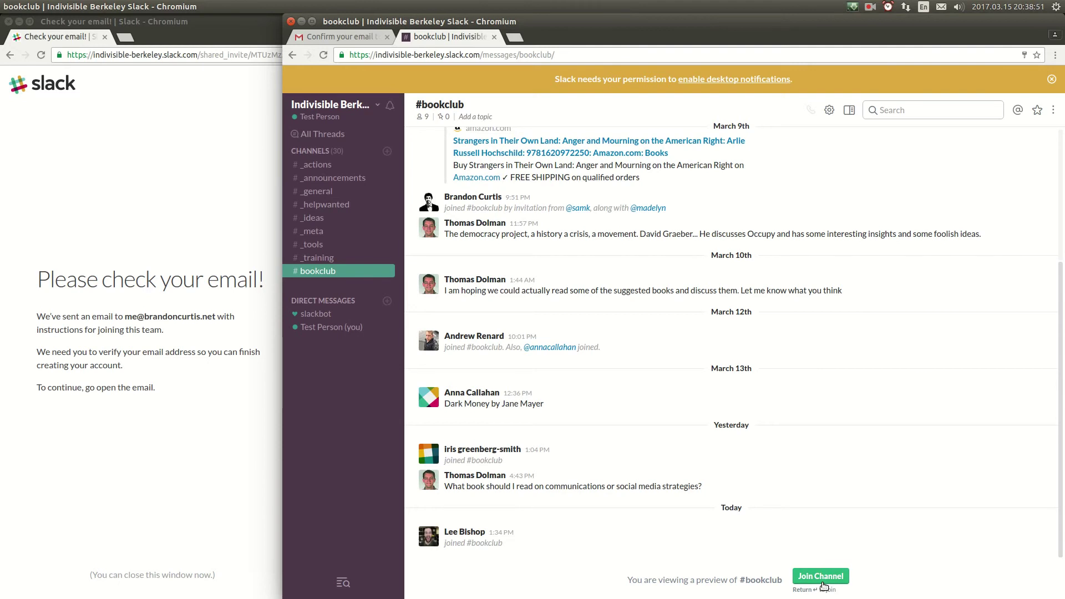